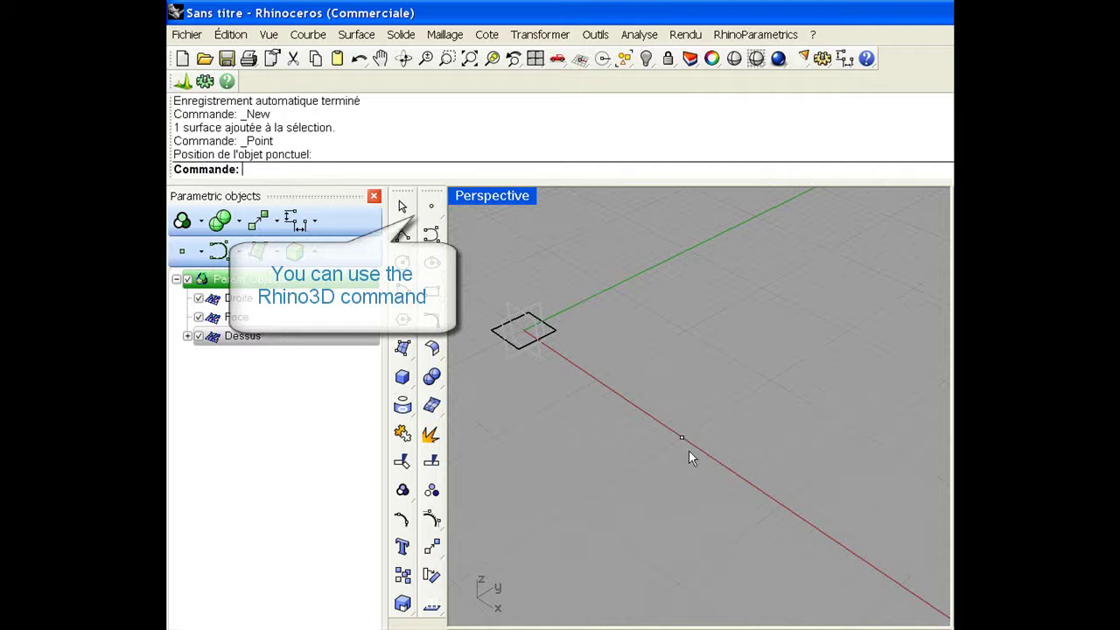
Create a parametric point from the existing point on the X axis, using from Relative Point in the Z direction at position 15
click(682, 438)
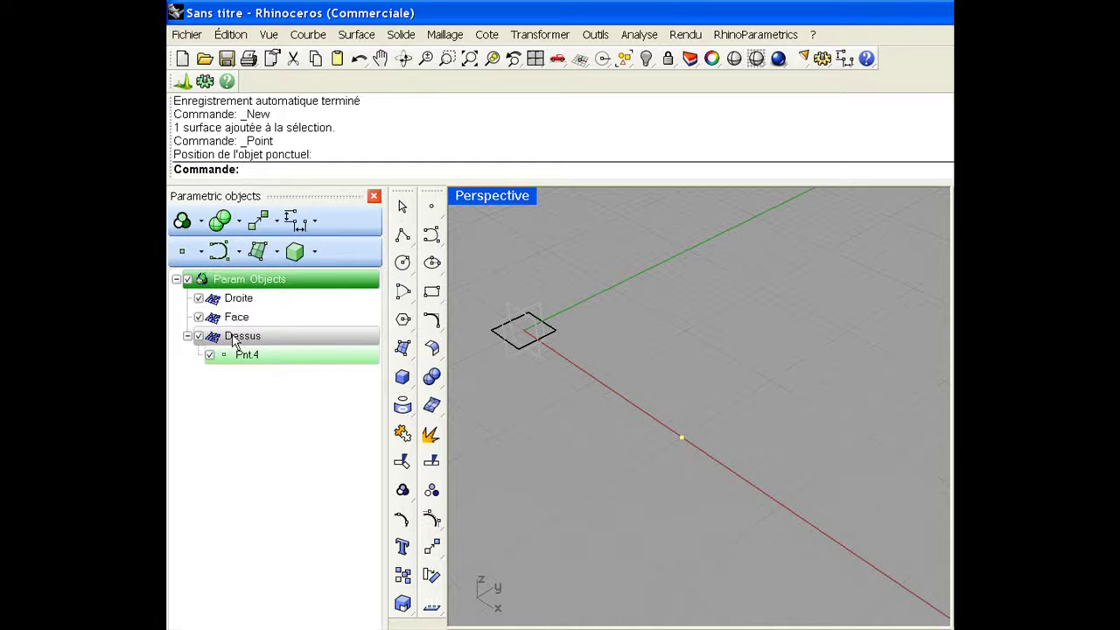
right_click(186, 259)
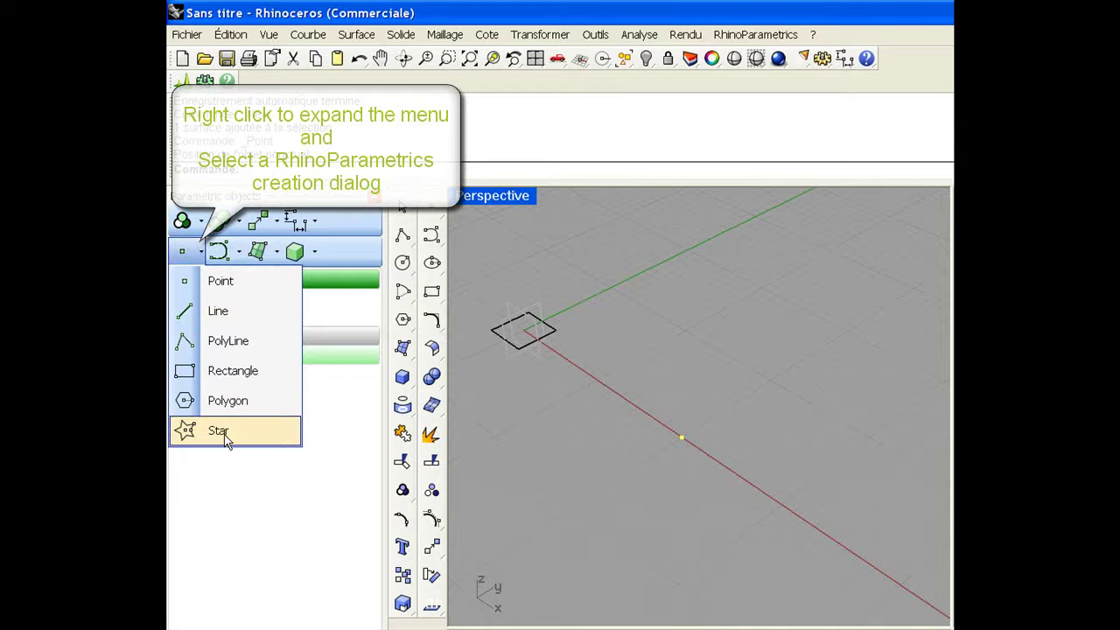
click(260, 280)
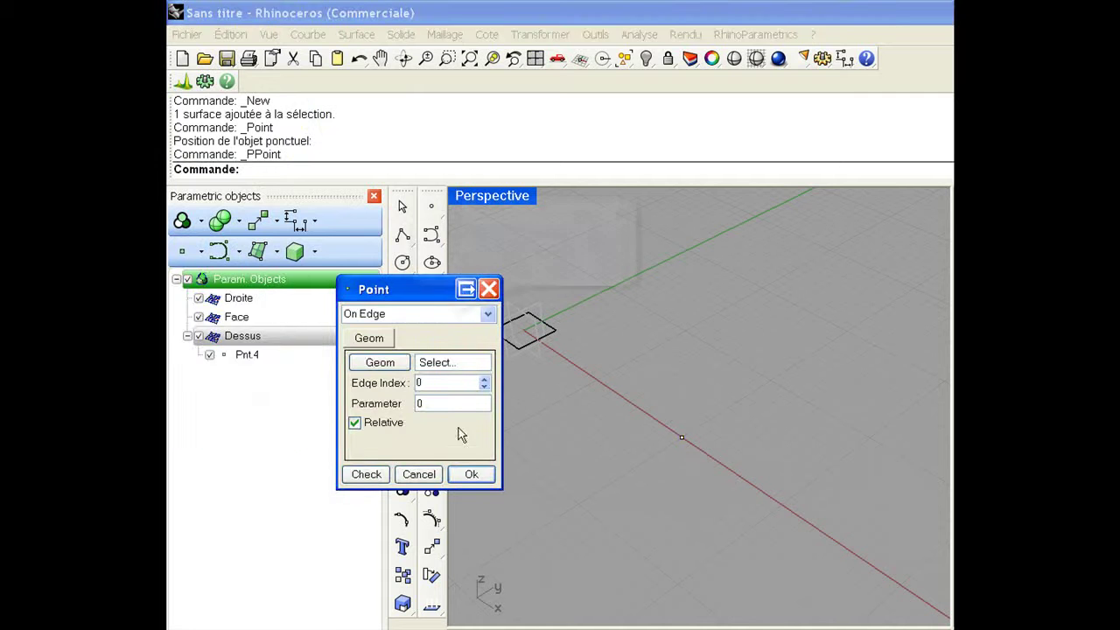
click(487, 315)
drag(487, 379, 490, 361)
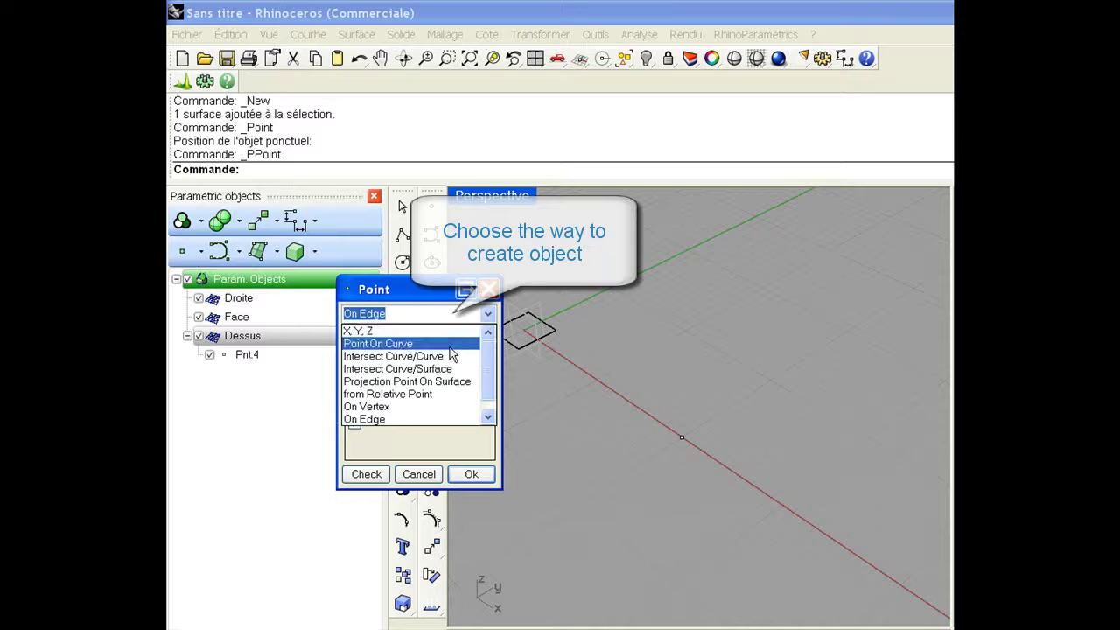
click(435, 396)
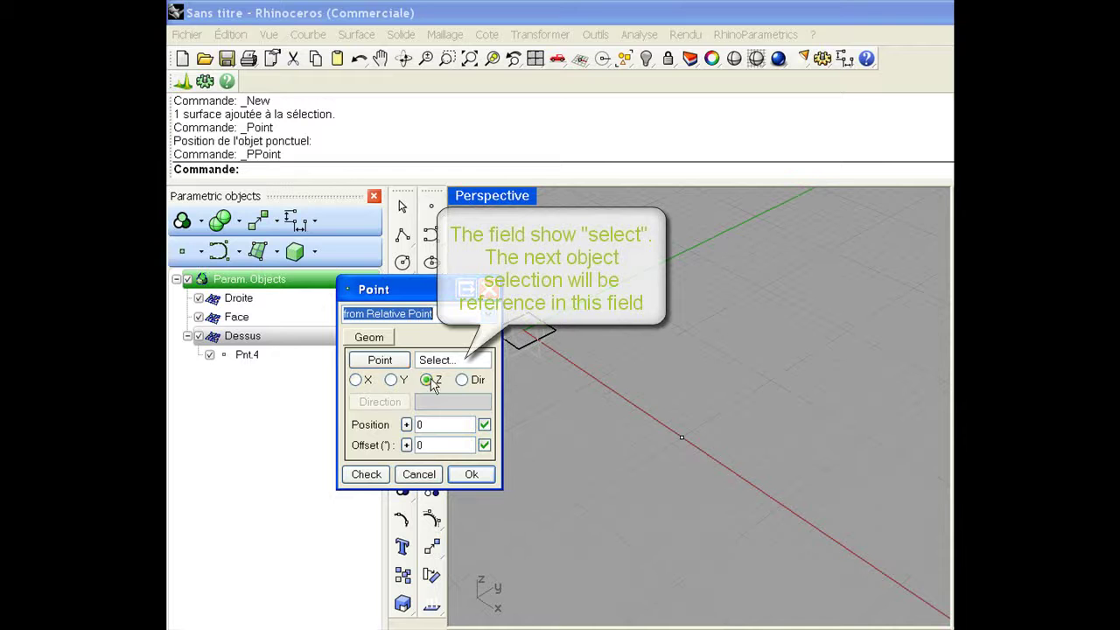
click(684, 438)
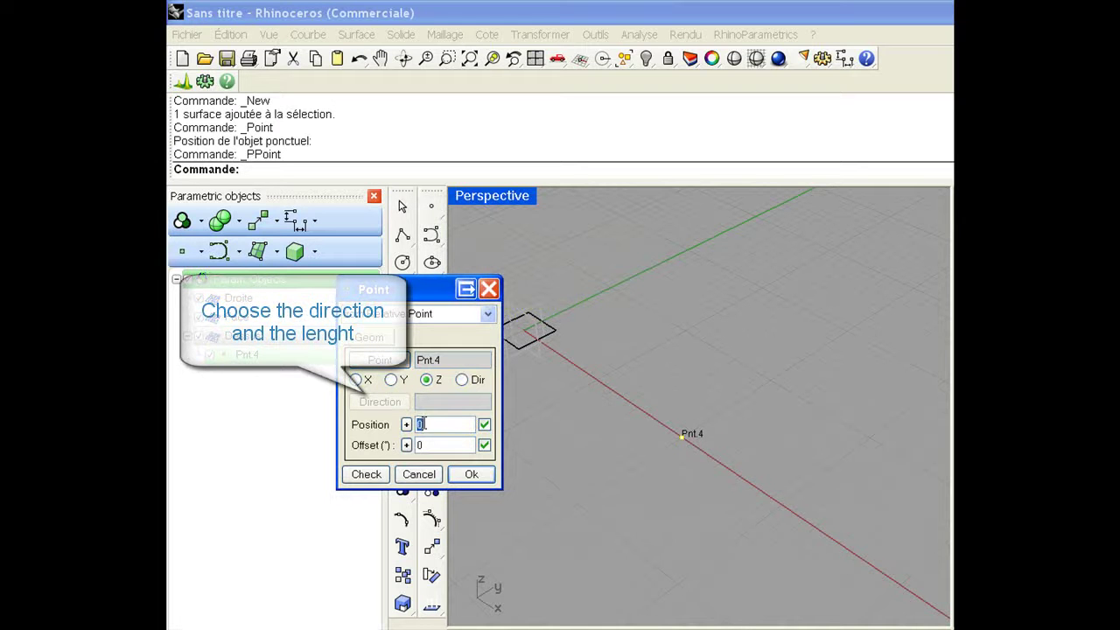
text(15)
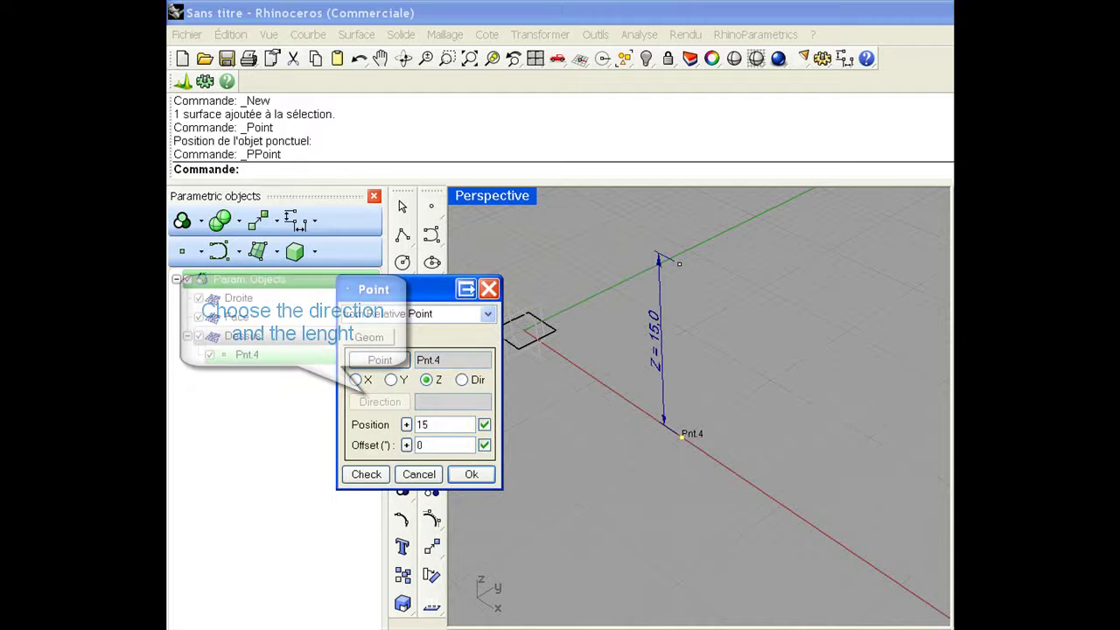
click(471, 474)
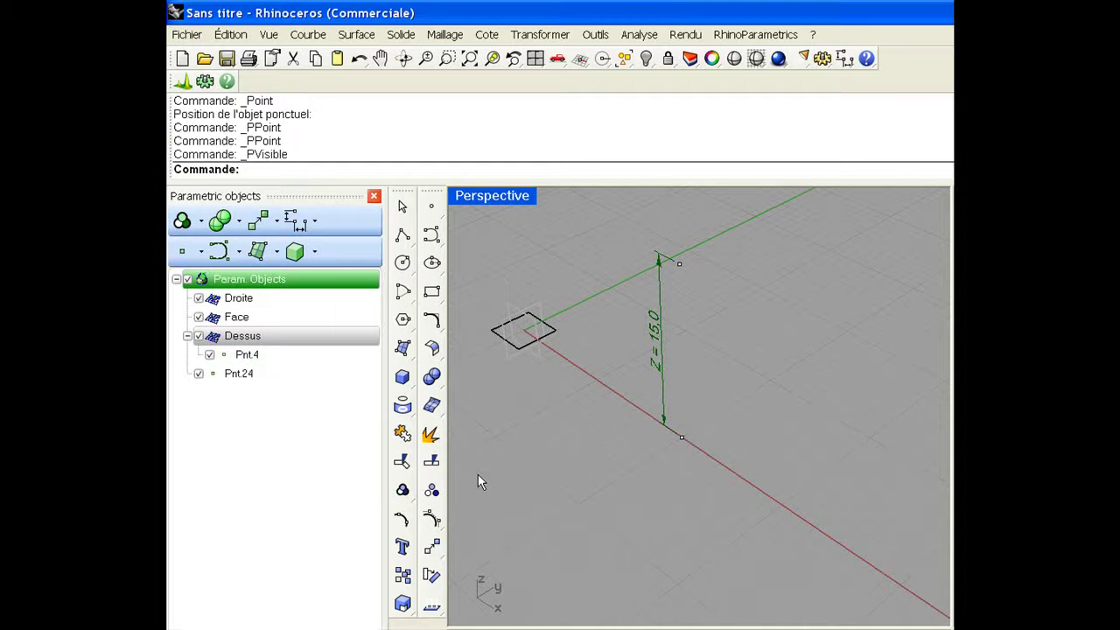
Select the new offset point and its Z dimension in turn to check which parametric object each belongs to
click(679, 262)
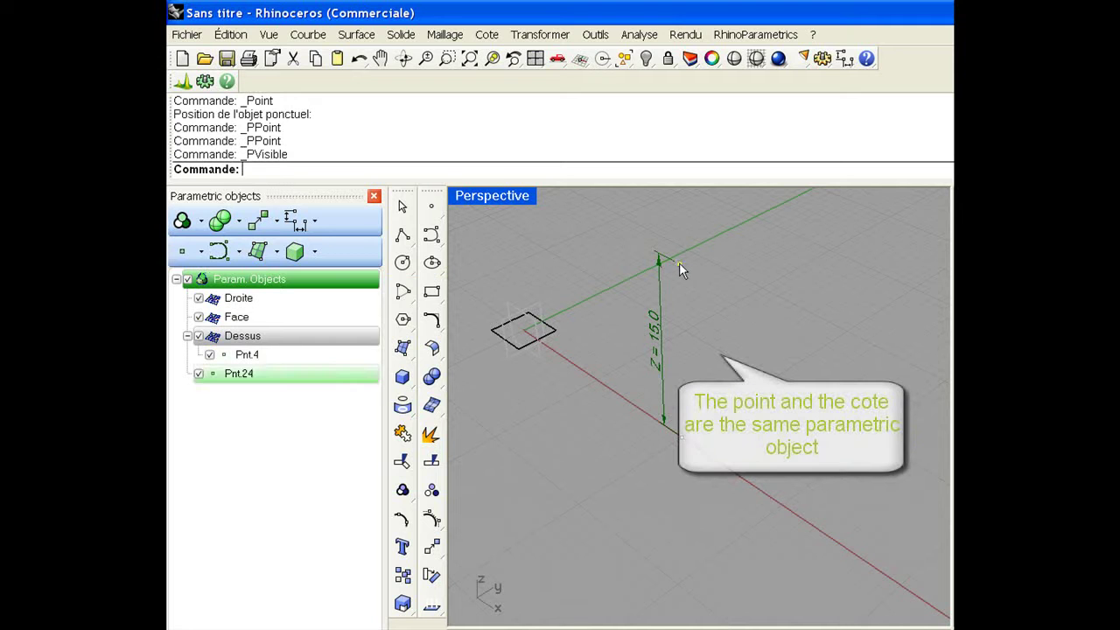
click(650, 324)
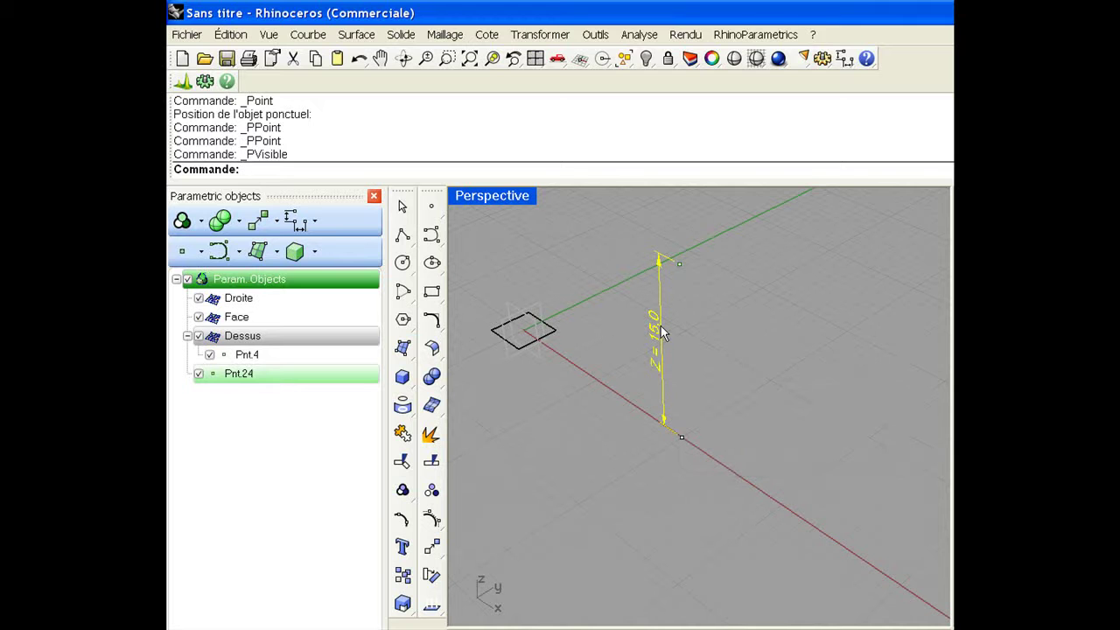
click(557, 265)
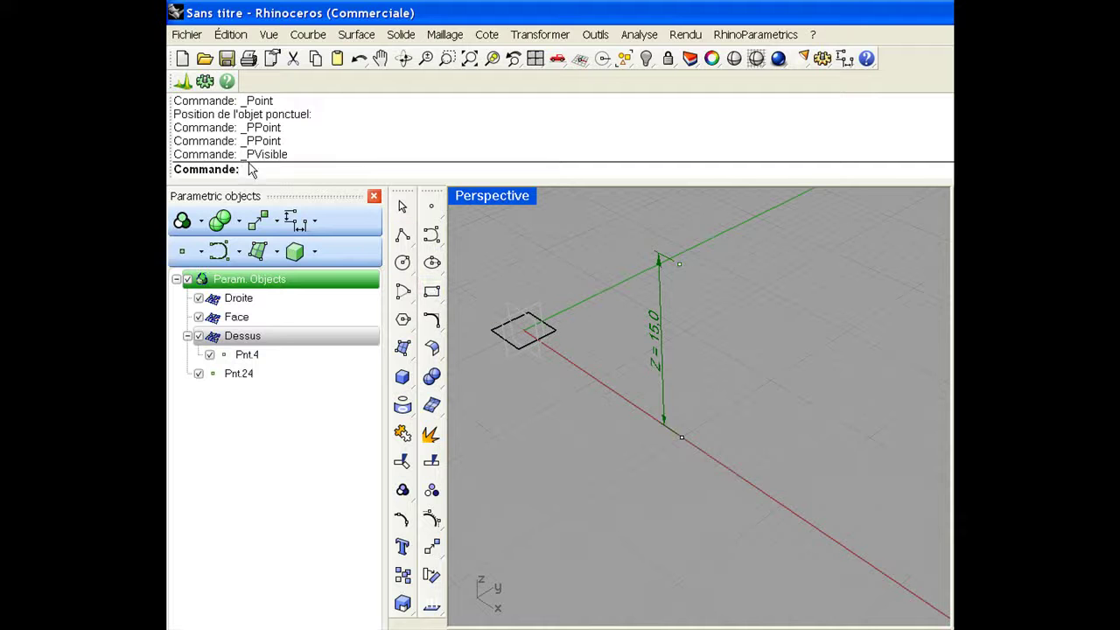
Turn off Only in ortho mode for linear dimension creation in the RhinoParametrics options
click(205, 81)
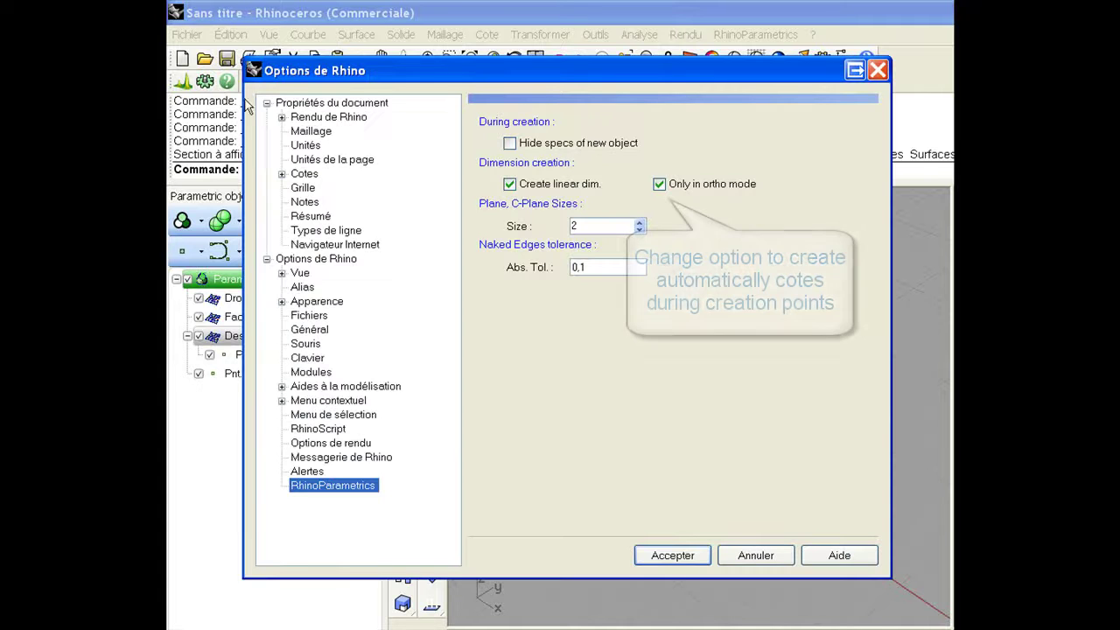
click(671, 186)
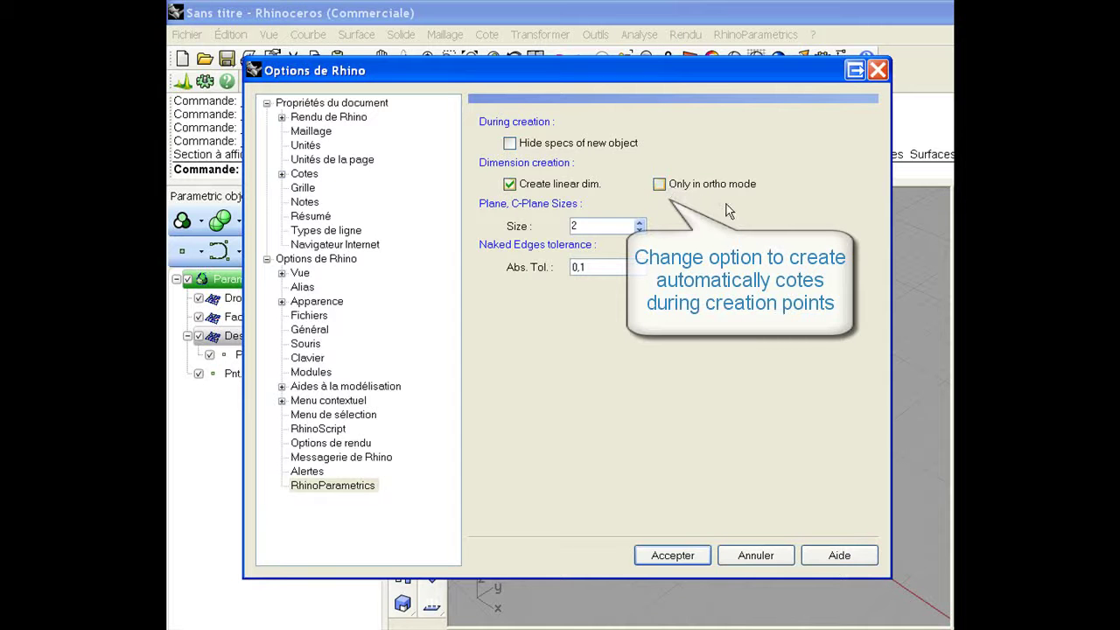
click(666, 557)
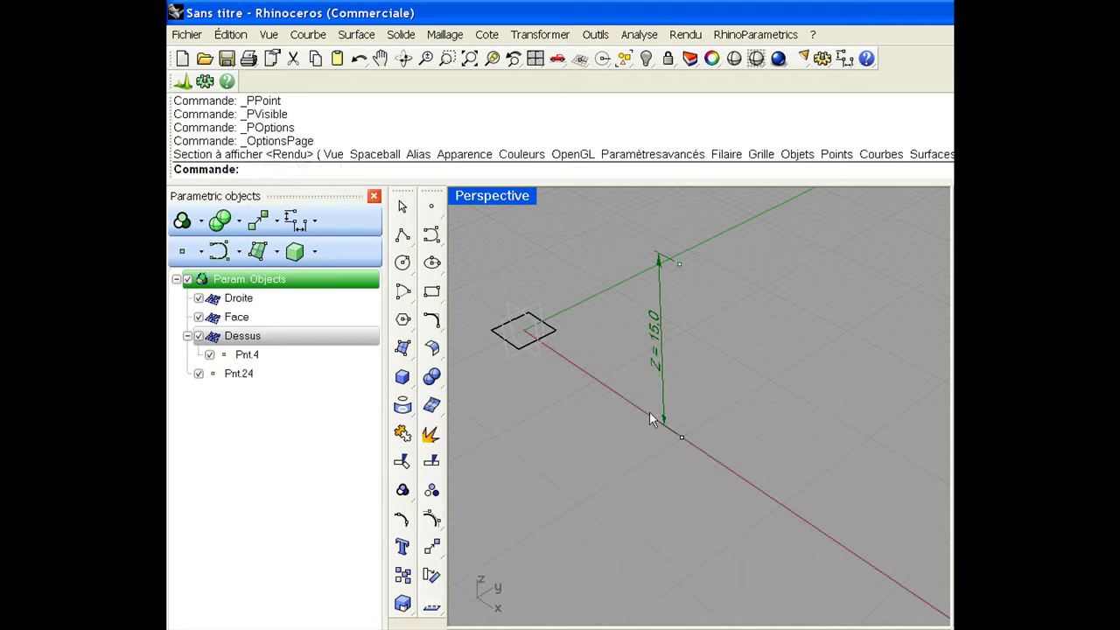
Draw a closed four-sided polyline starting on the X axis, with one side about 30 along Y and the opposite one about 10
click(403, 237)
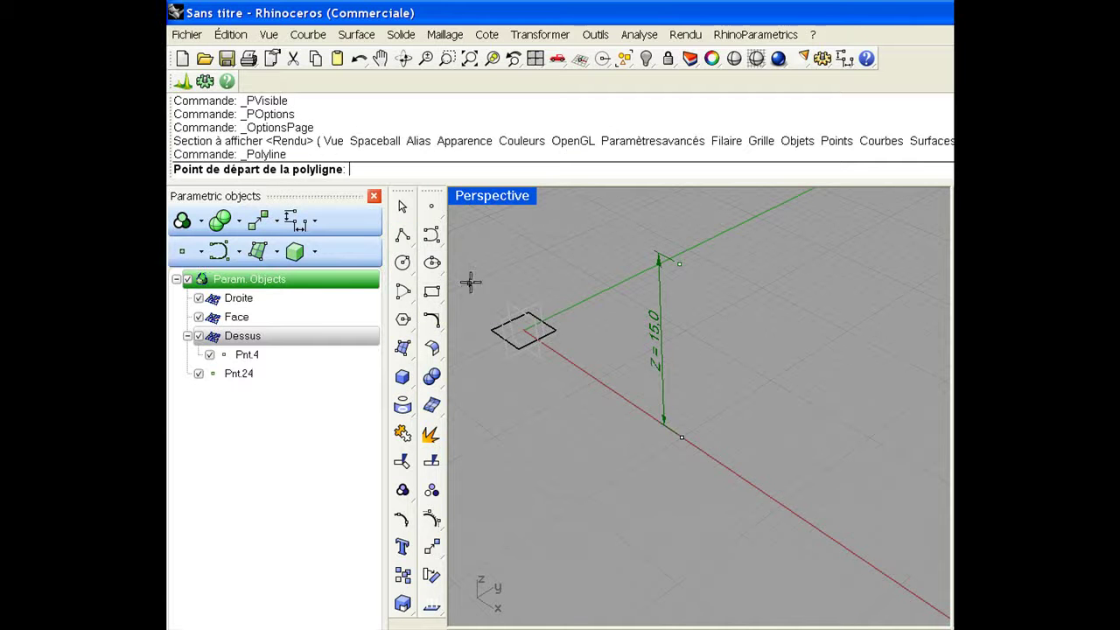
click(598, 379)
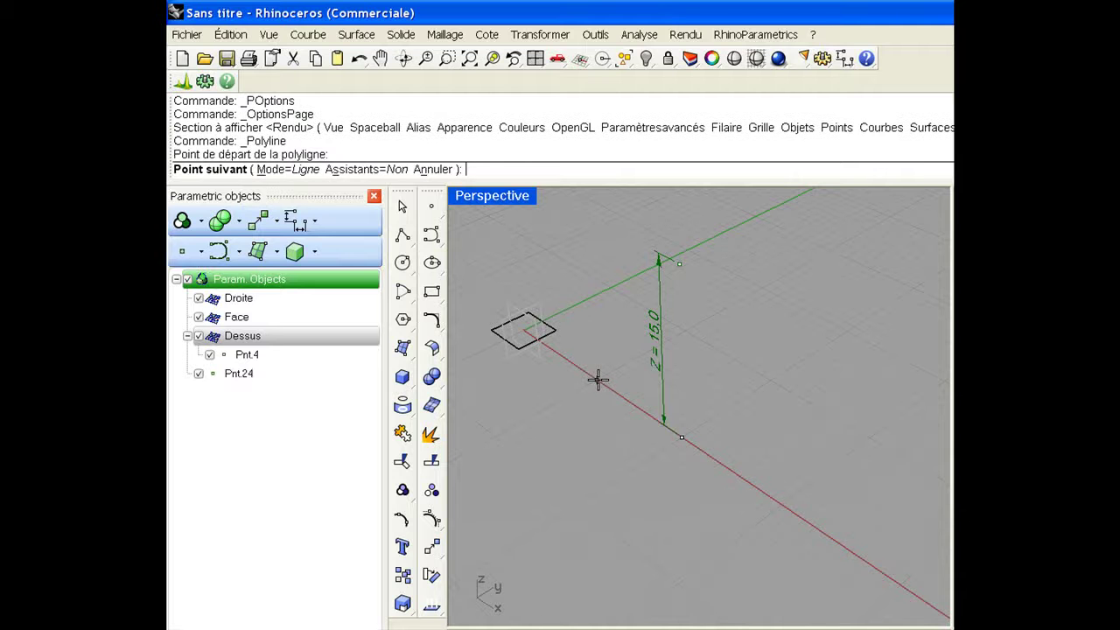
click(829, 253)
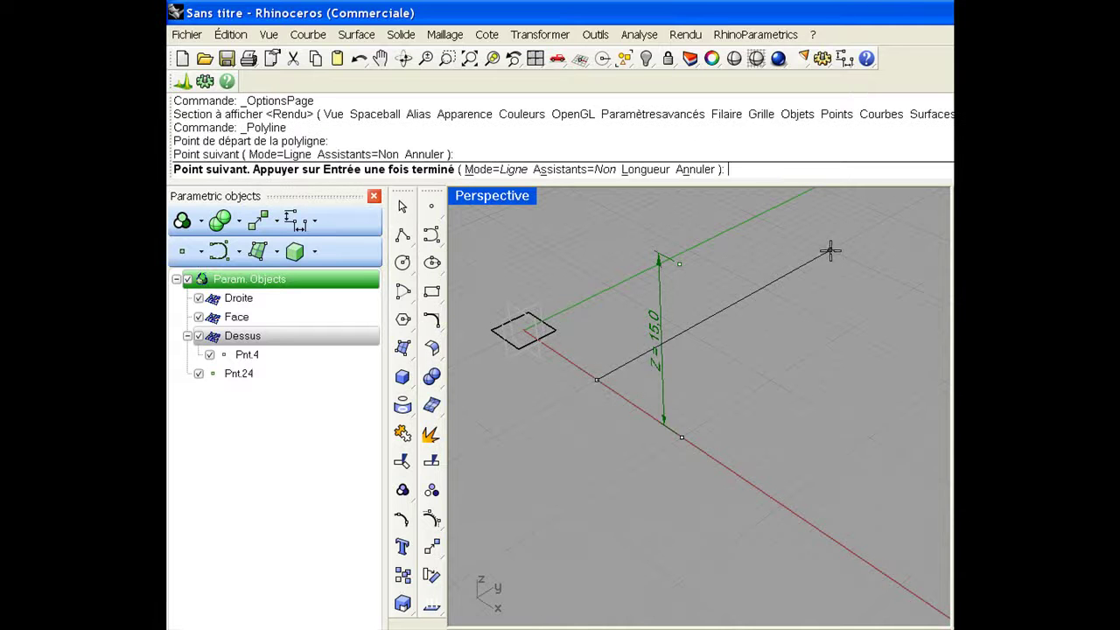
click(846, 330)
click(770, 379)
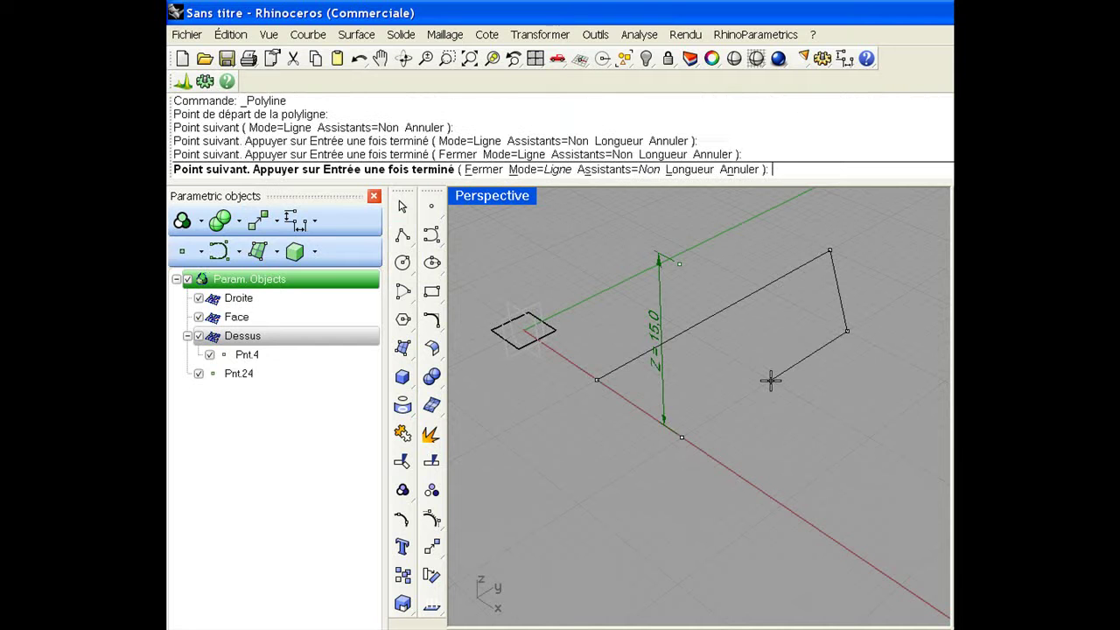
click(594, 381)
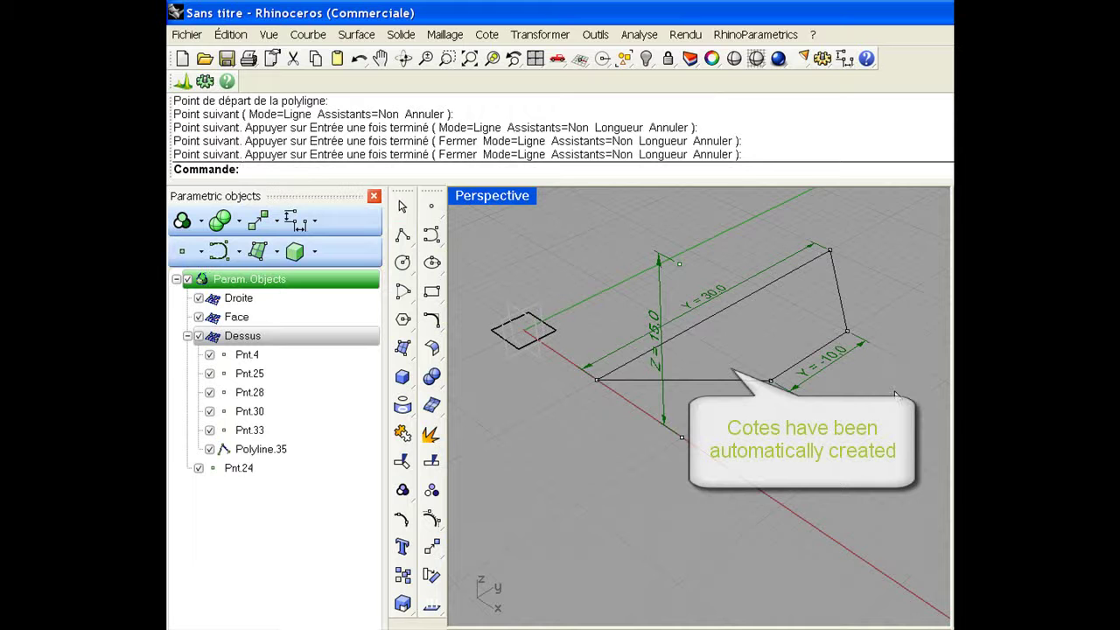
Select the polyline's two Y dimensions in turn to check which parametric points they belong to
click(821, 362)
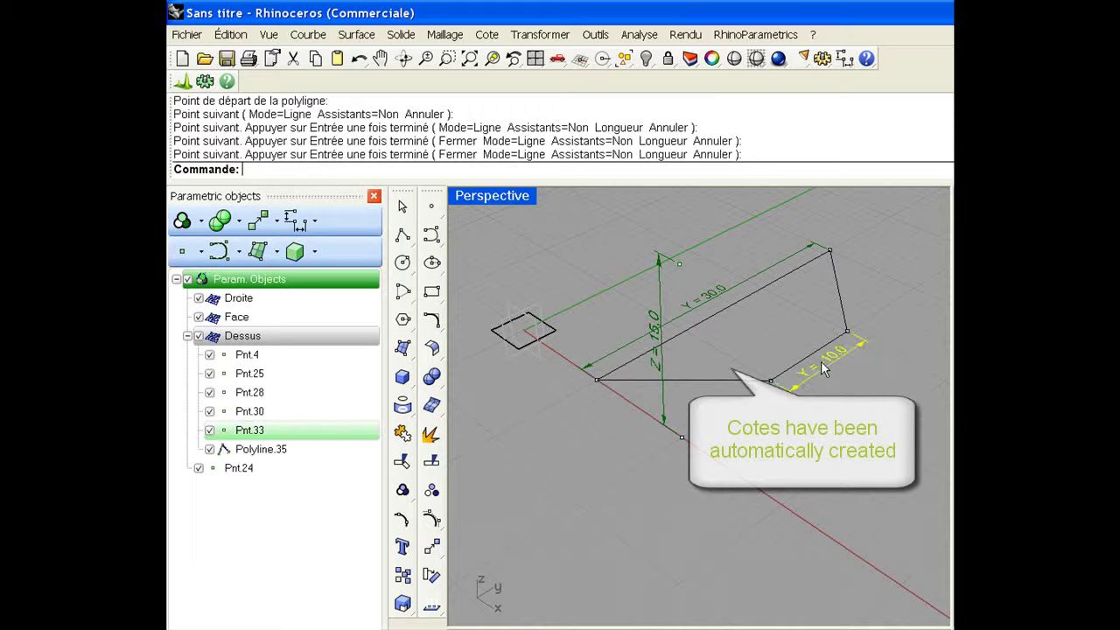
click(717, 291)
click(805, 477)
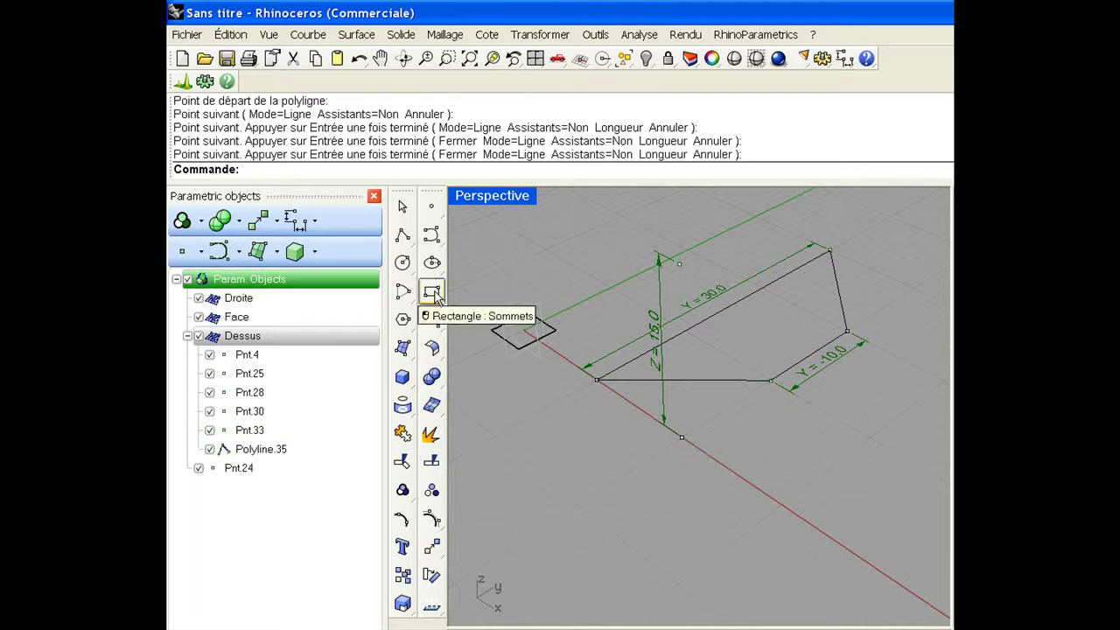
Create a corner-to-corner box over the polyline's short Y side, about 7 long, 8 wide and 9 high
click(403, 377)
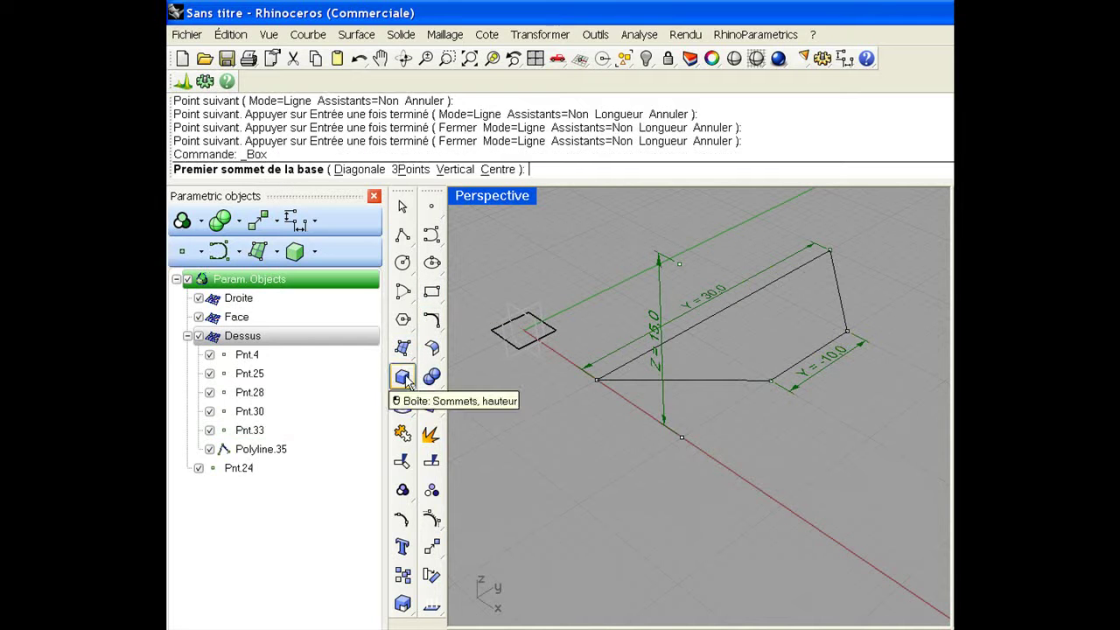
click(797, 385)
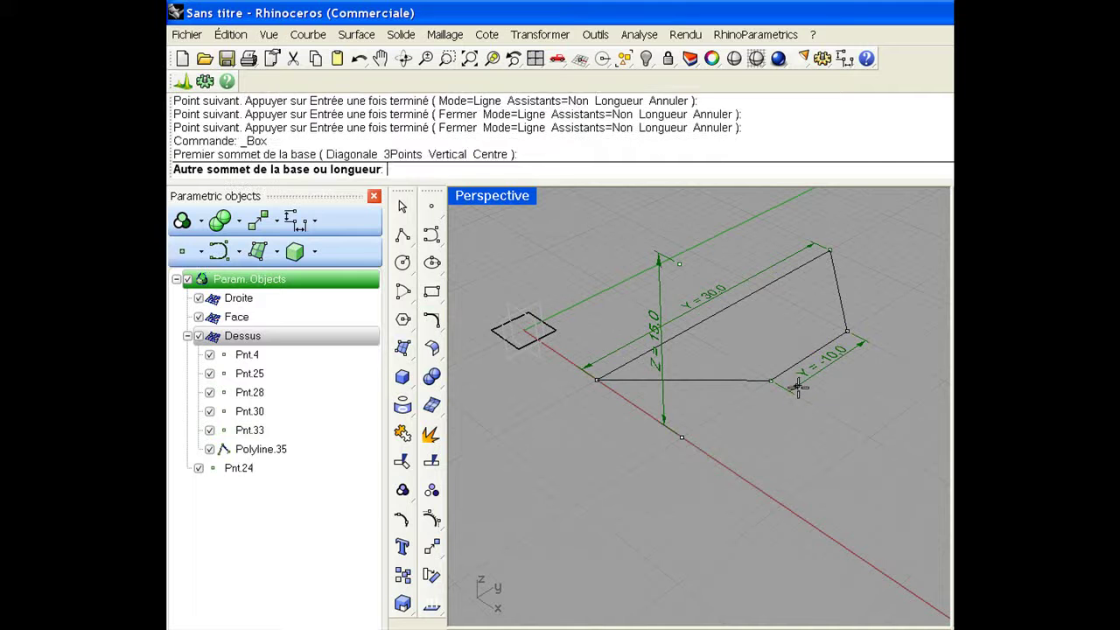
click(796, 316)
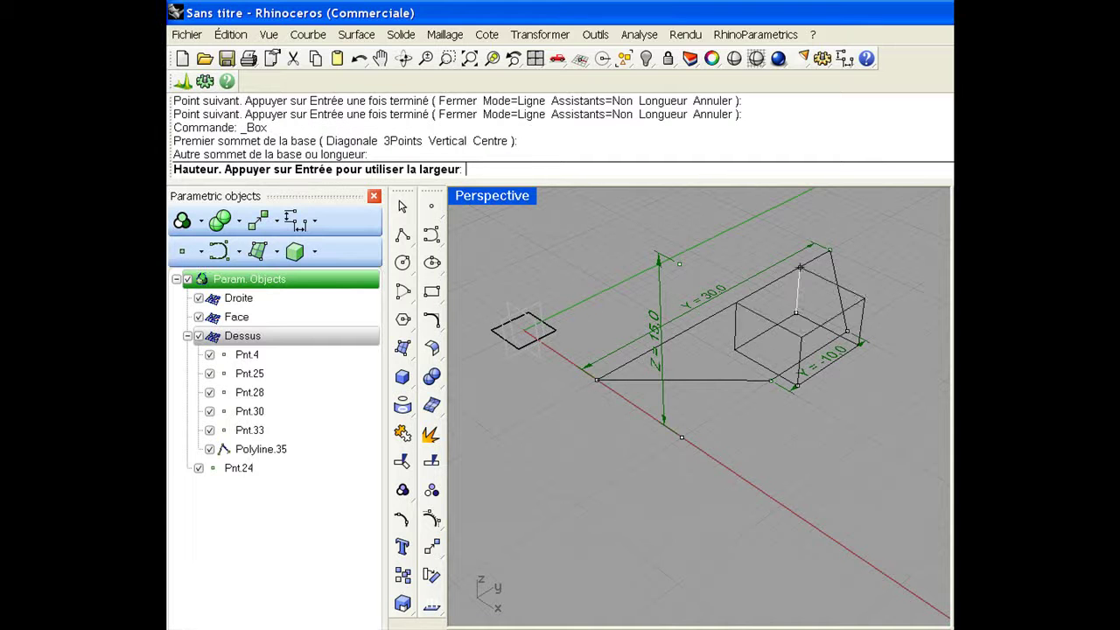
click(797, 217)
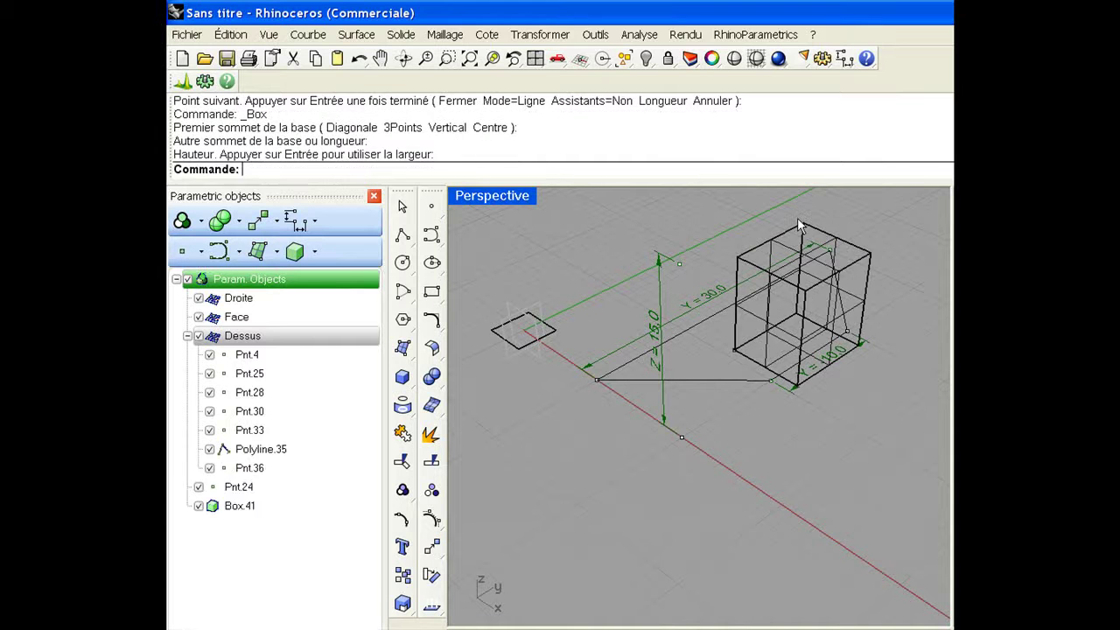
Edit the box's definition so its height references the offset point's Z dimension instead of a typed number
click(786, 235)
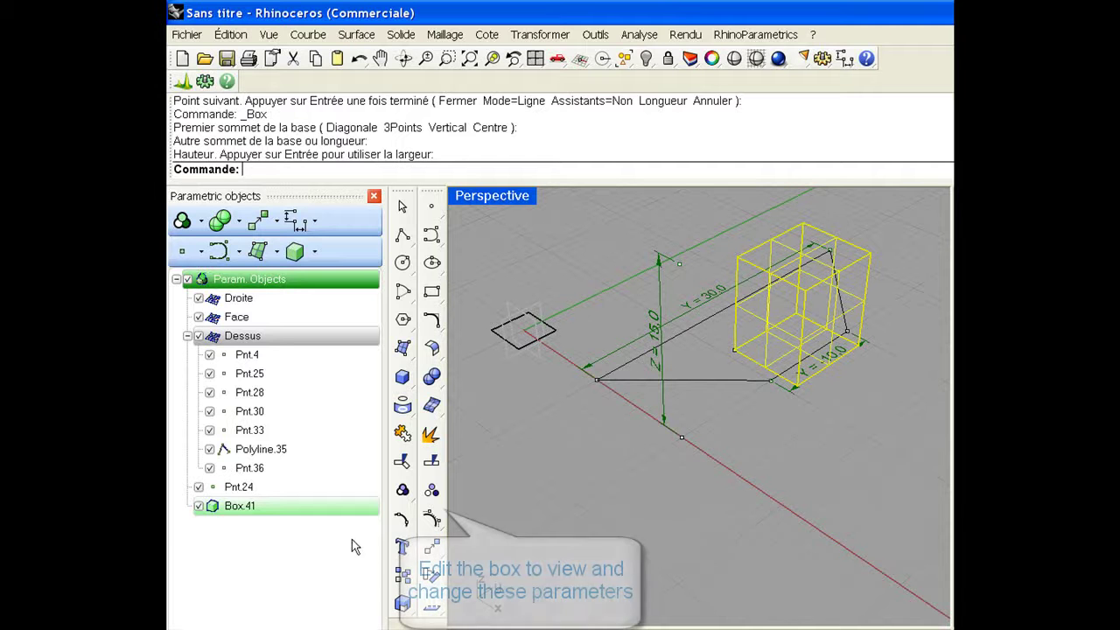
right_click(312, 509)
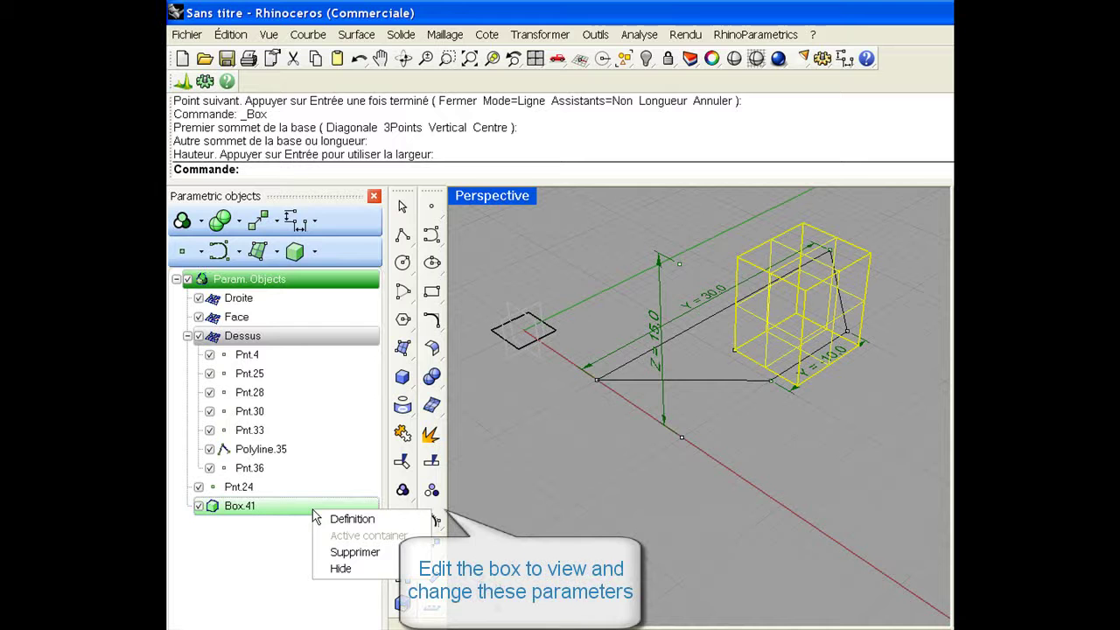
click(412, 521)
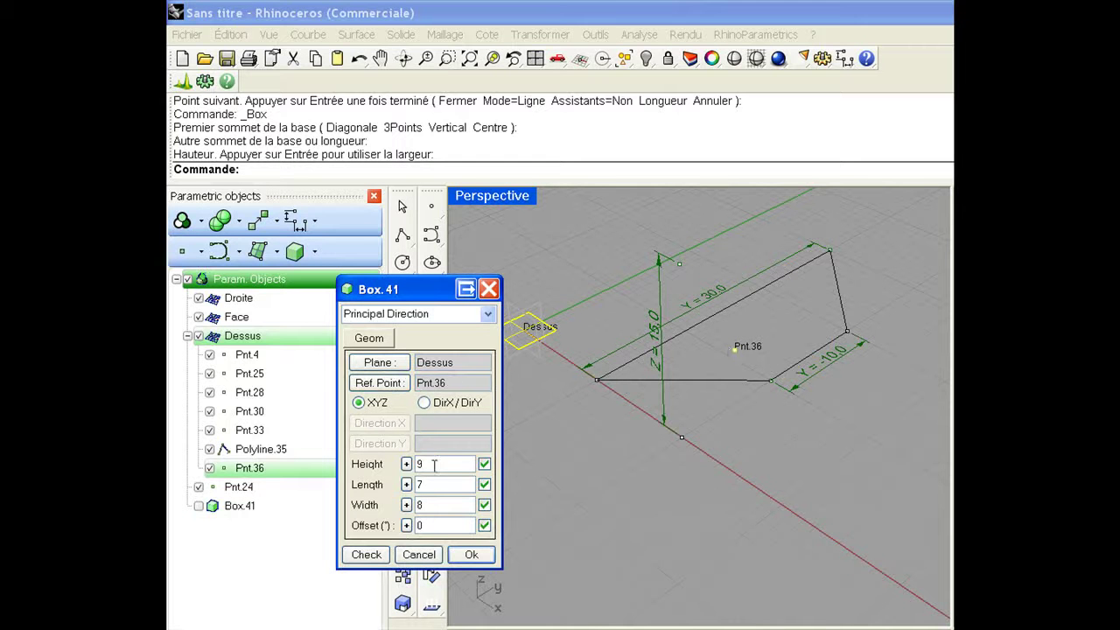
click(485, 463)
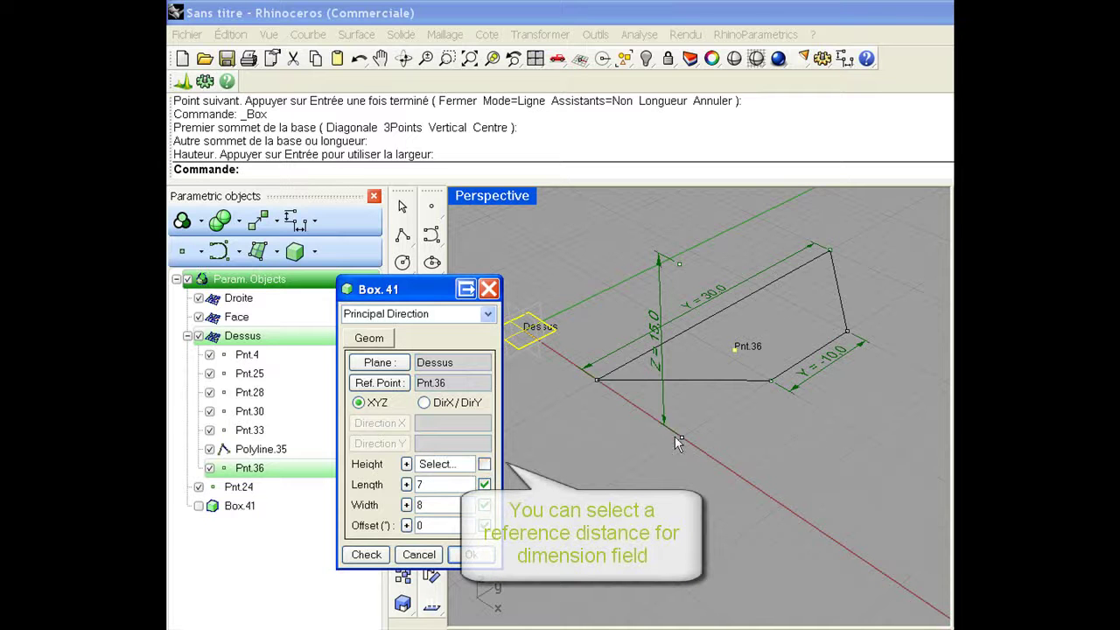
click(660, 322)
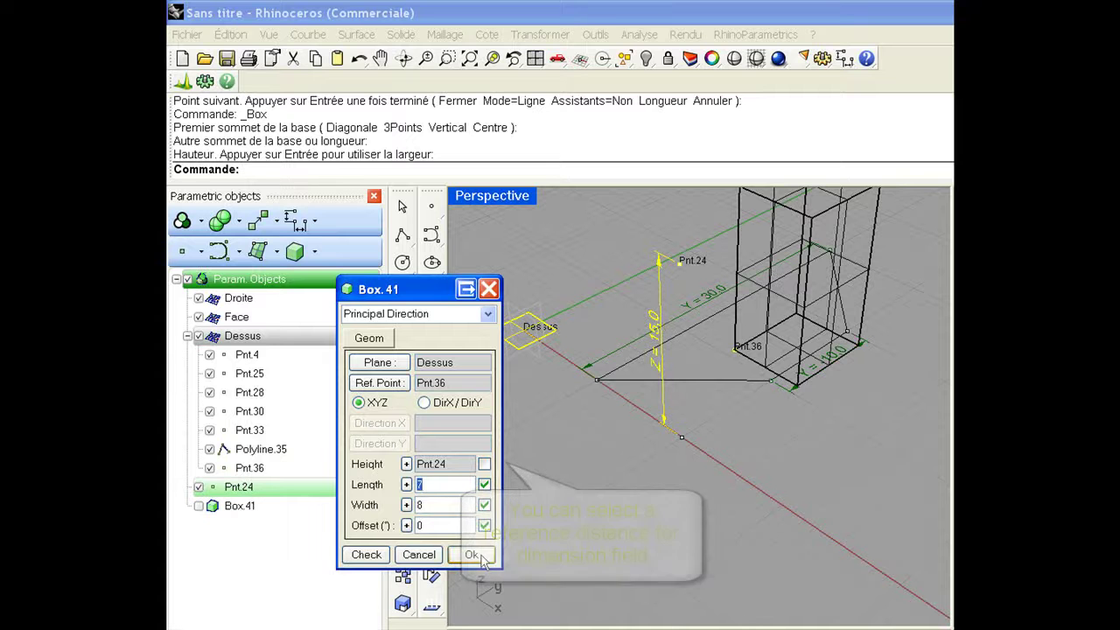
click(472, 555)
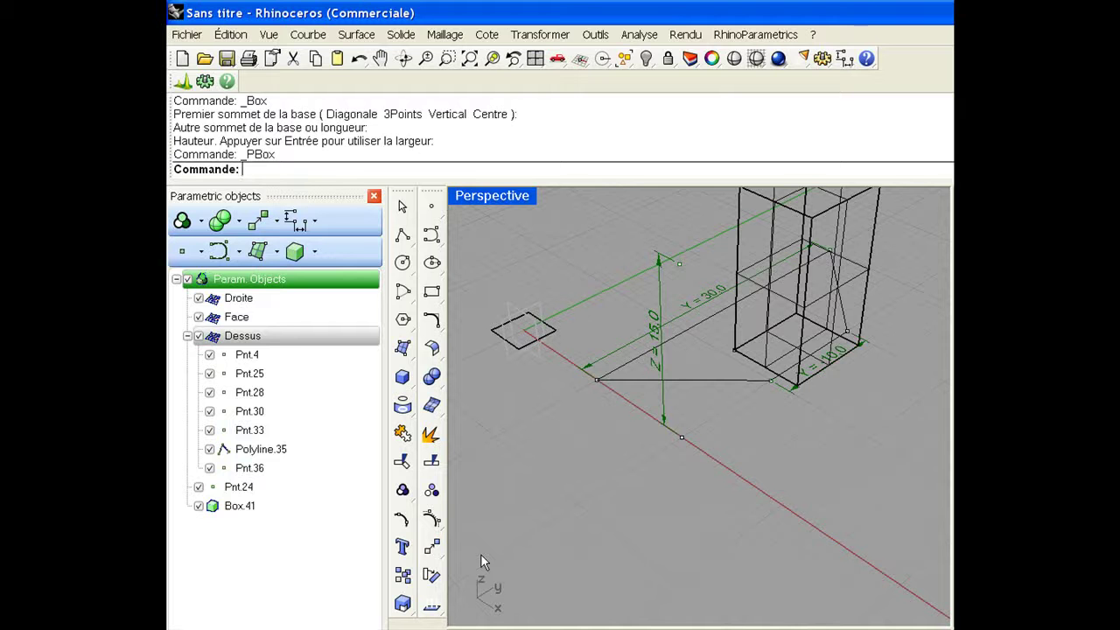
Extrude the closed polyline upward along Z into a capped solid about 19 high
shift+right_drag(740, 402, 697, 485)
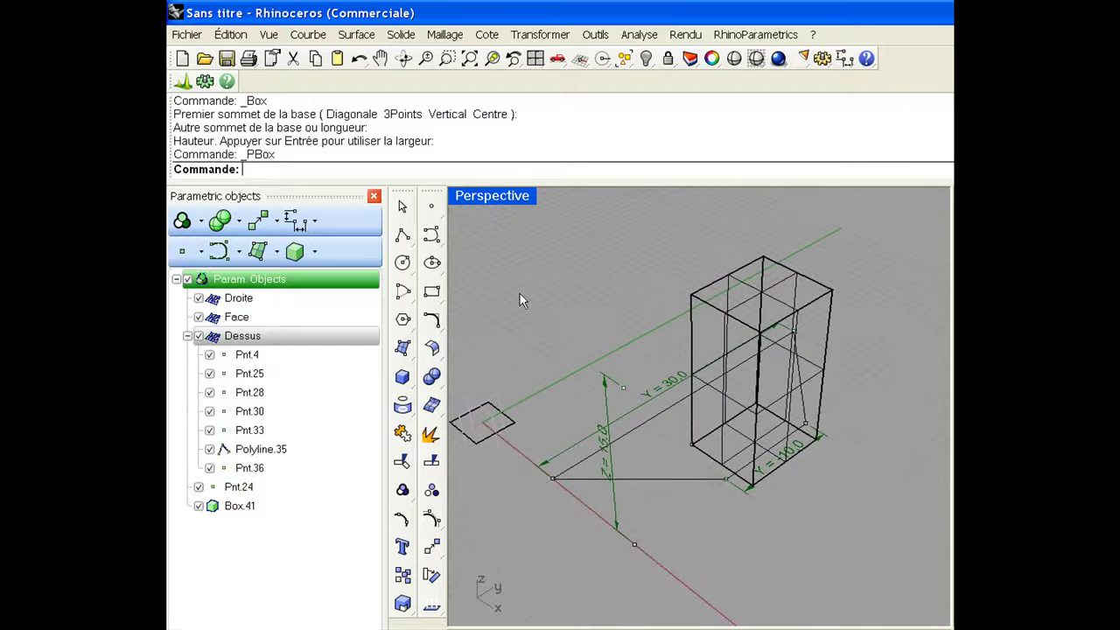
click(402, 378)
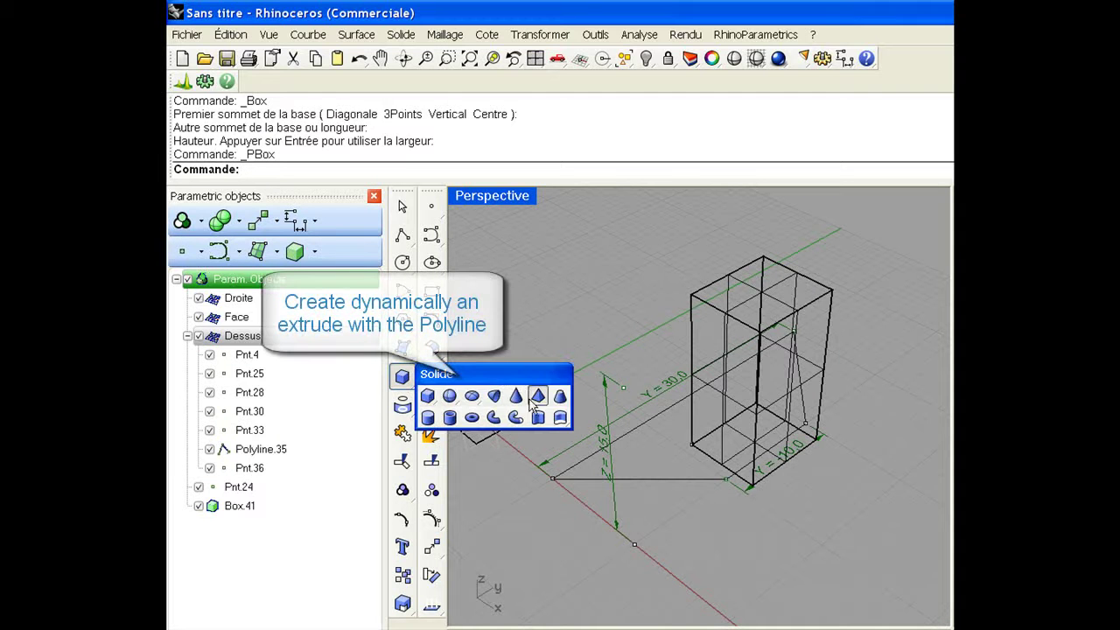
click(537, 416)
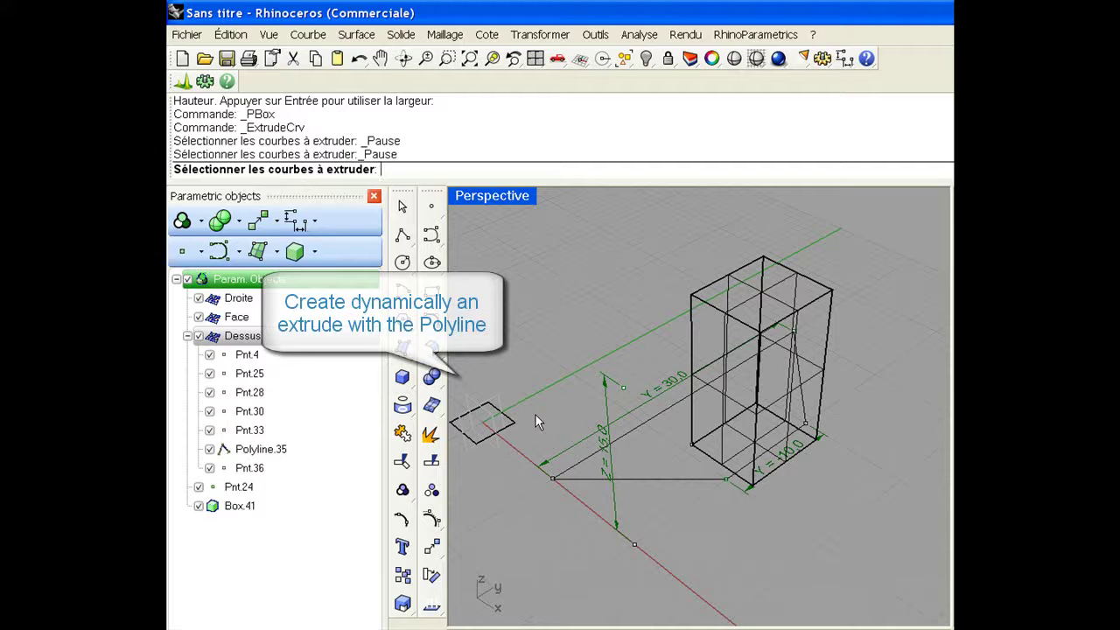
click(649, 420)
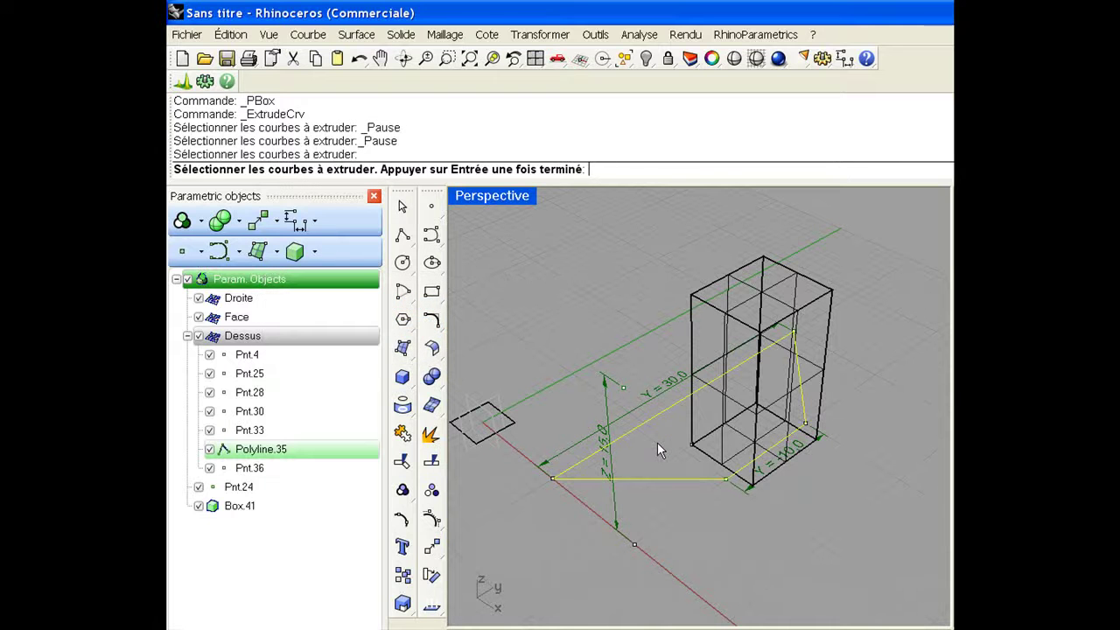
key(Return)
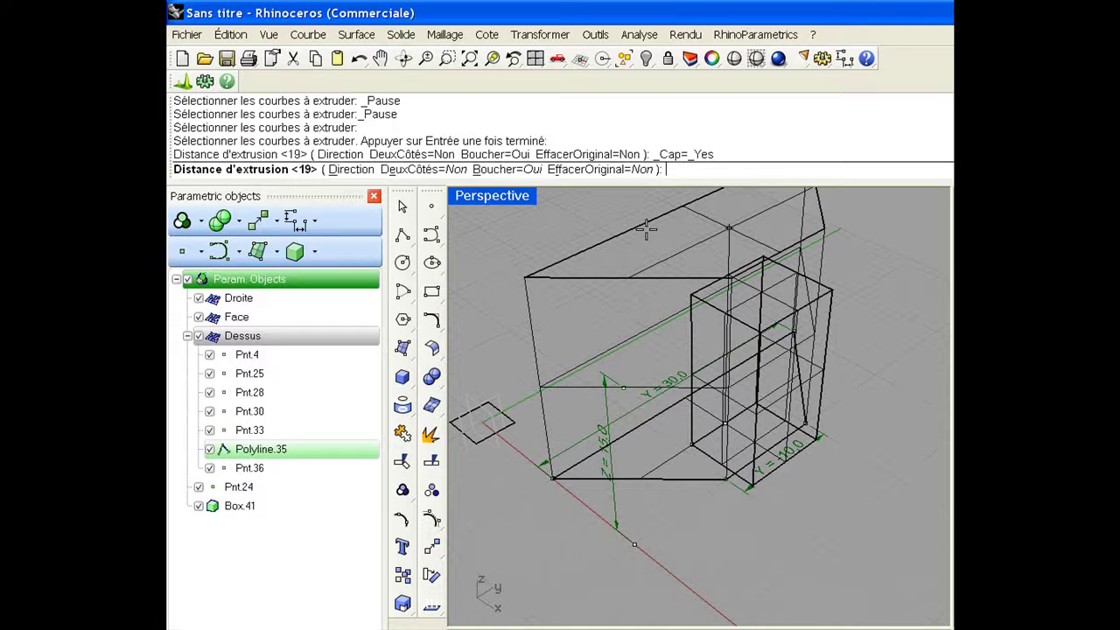
click(646, 229)
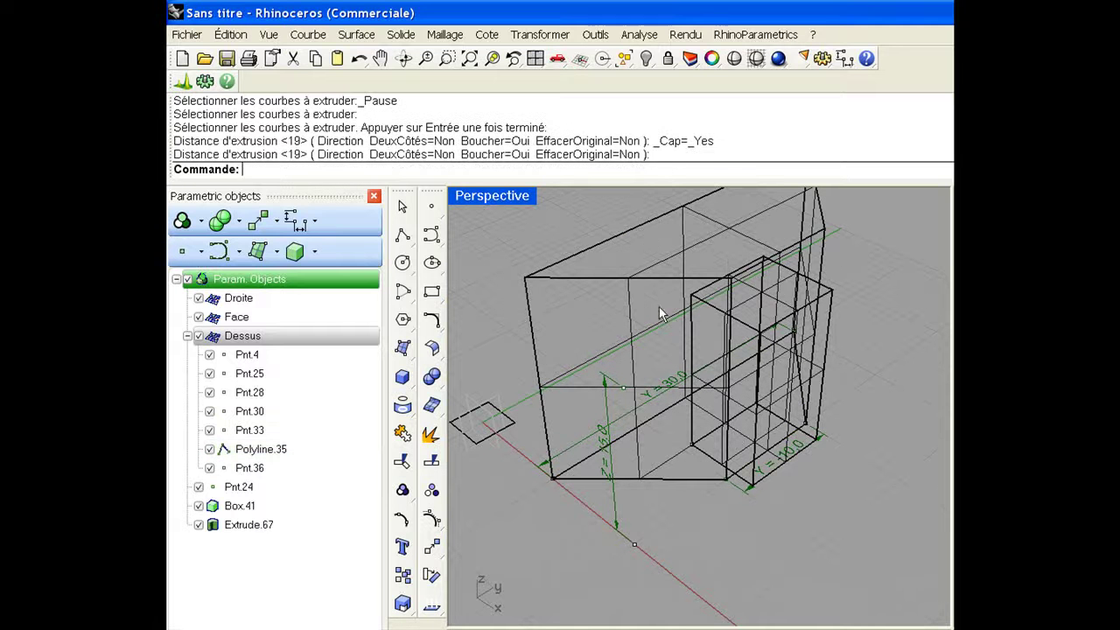
Edit the extrusion's definition so its length references the offset point's Z dimension instead of a typed number
mouse_move(691, 534)
right_down()
mouse_move(685, 456)
mouse_move(672, 506)
mouse_move(699, 536)
right_up()
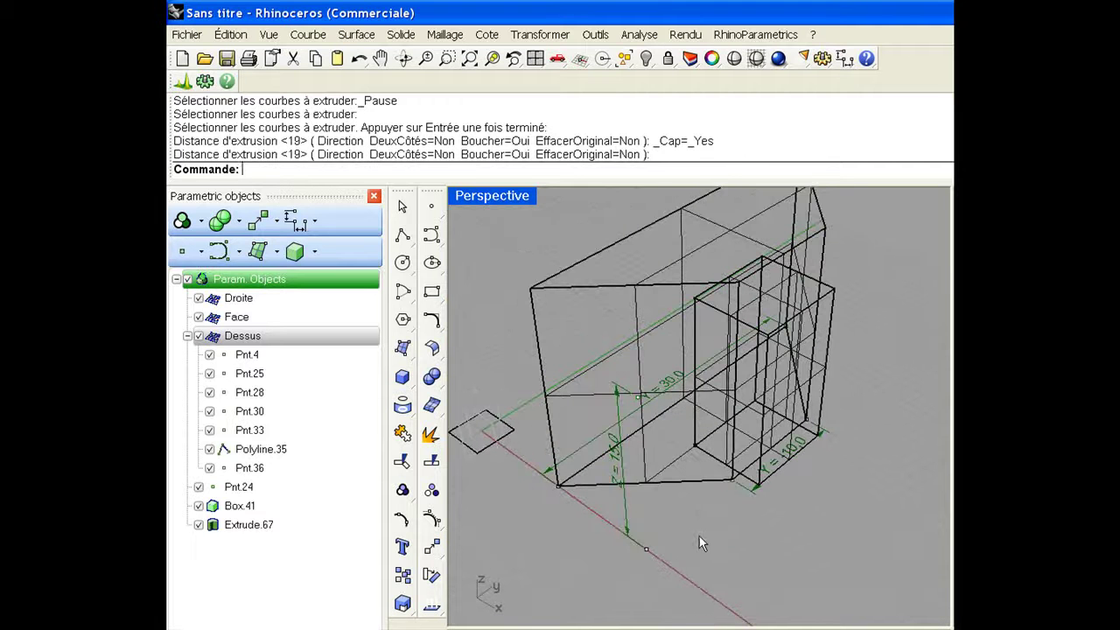
click(244, 525)
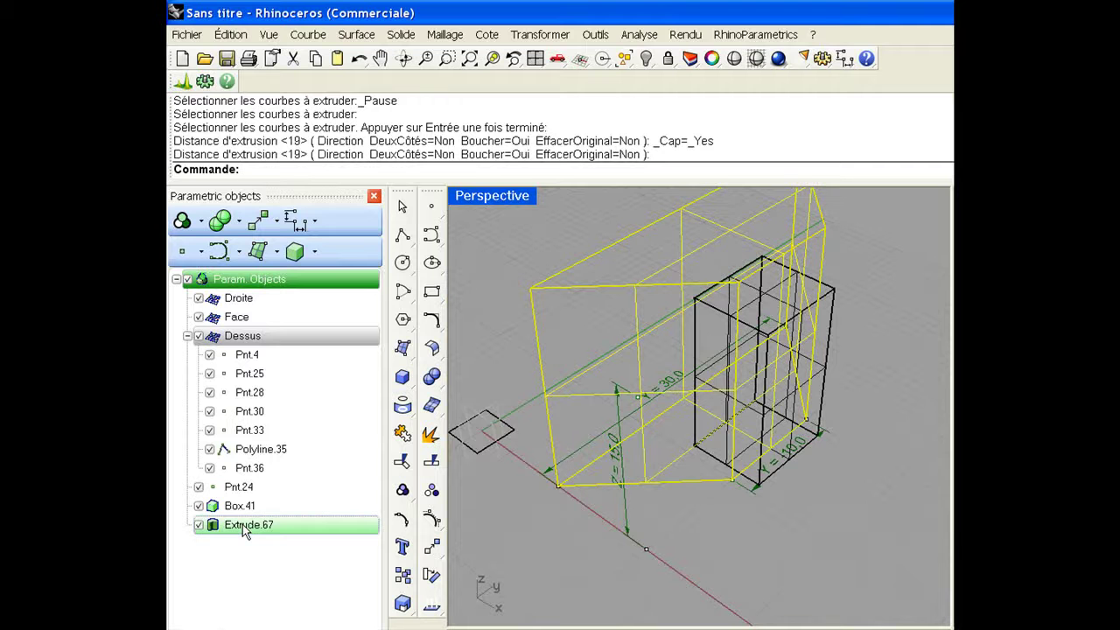
right_click(243, 524)
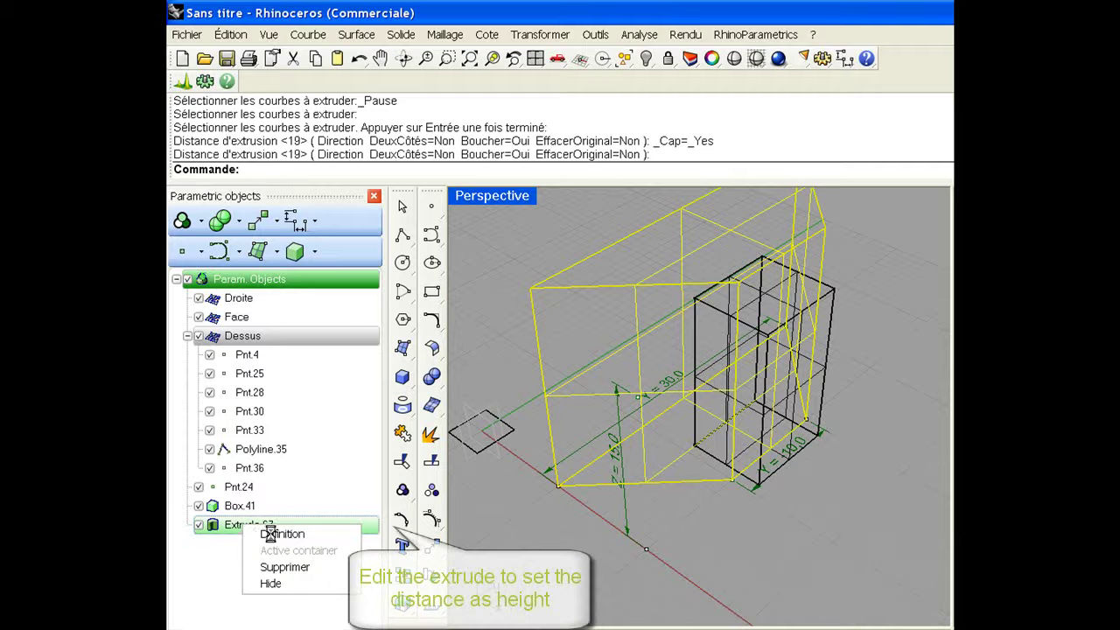
click(281, 535)
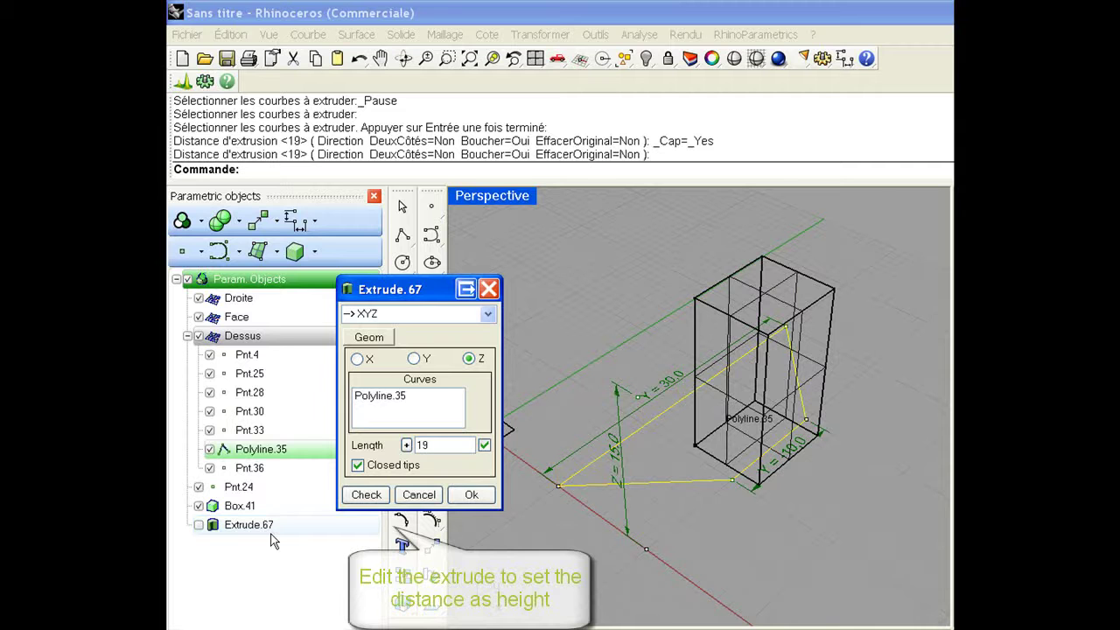
click(484, 444)
click(614, 475)
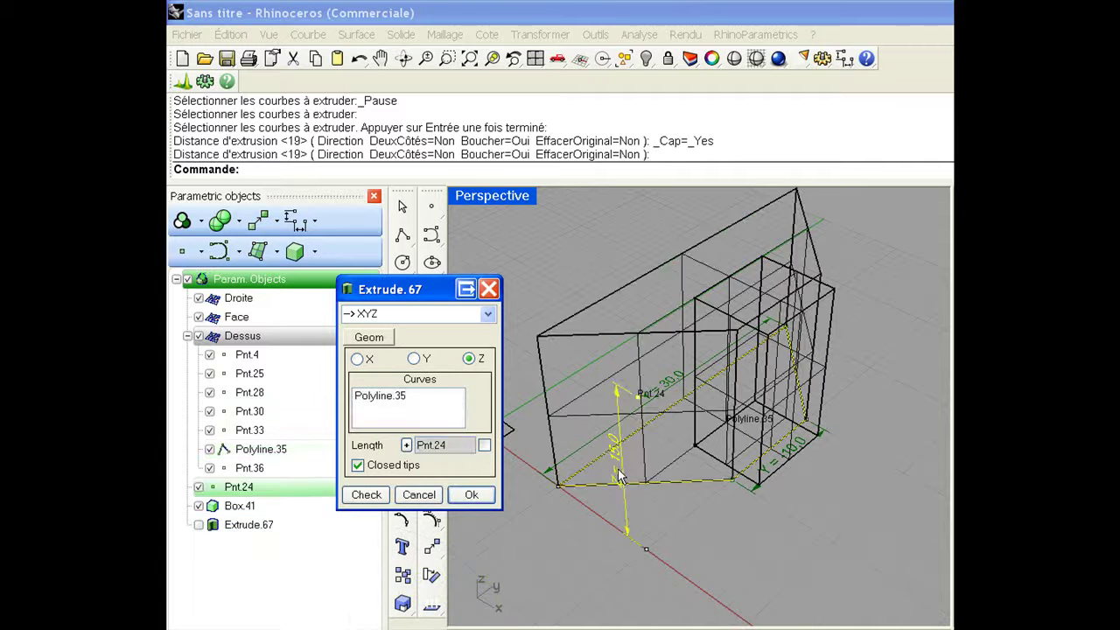
click(472, 495)
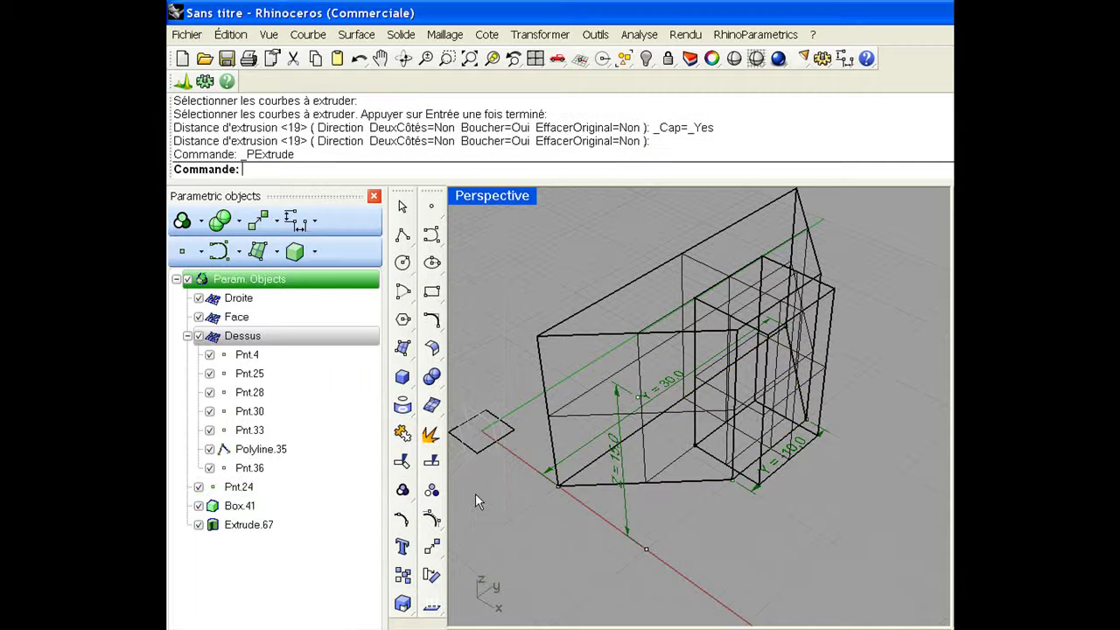
Set the offset point's Z dimension, which drives the box and extrusion heights, to 10.0
right_drag(639, 519, 635, 455)
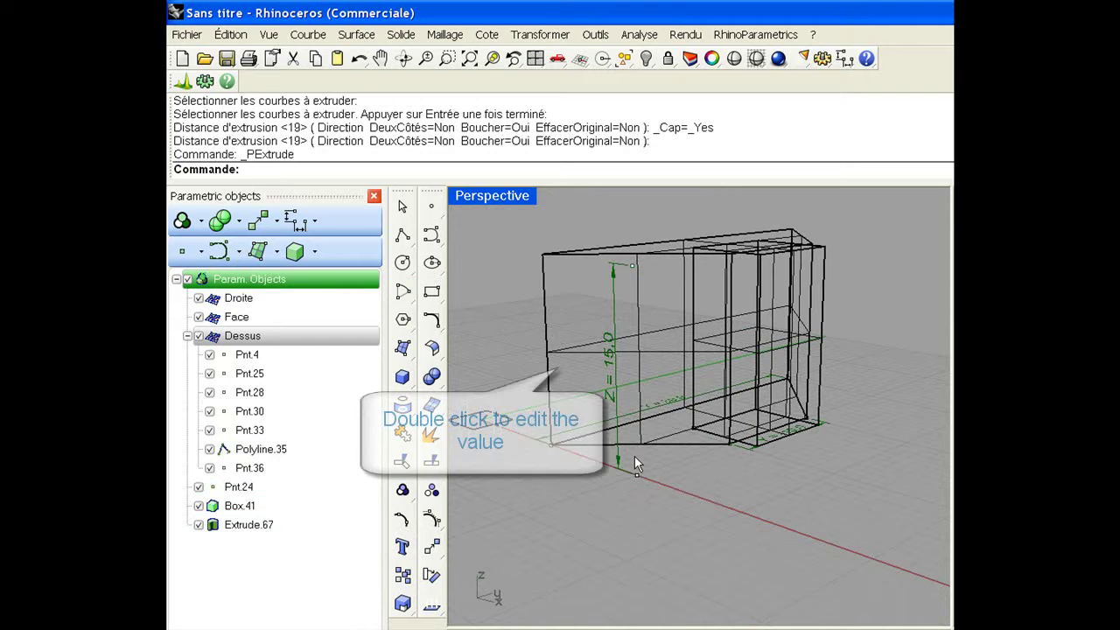
double_click(610, 366)
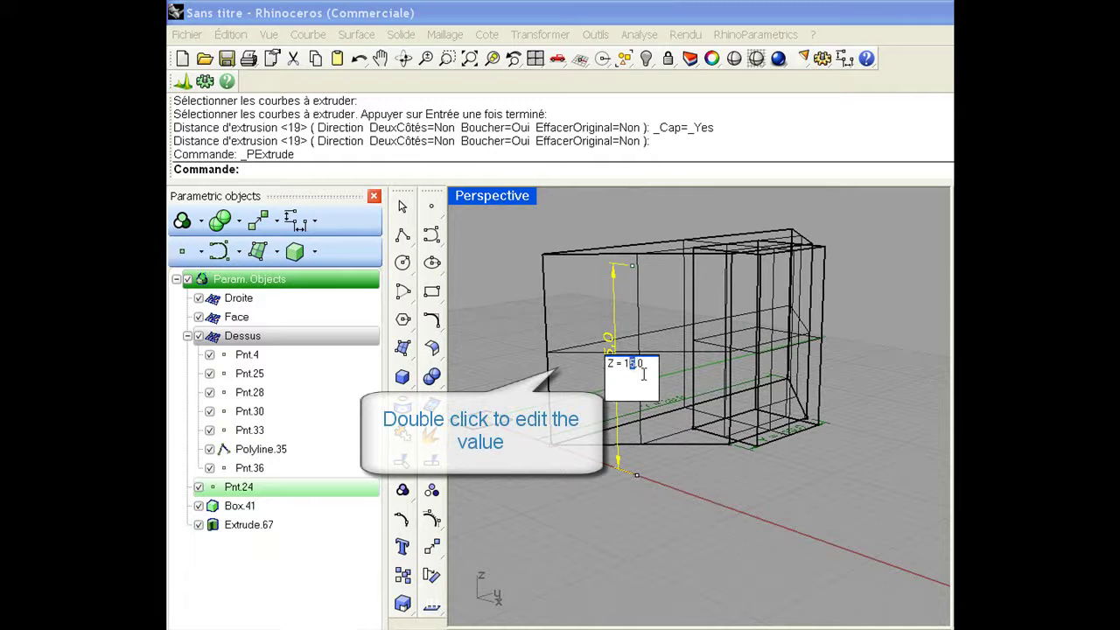
text(0)
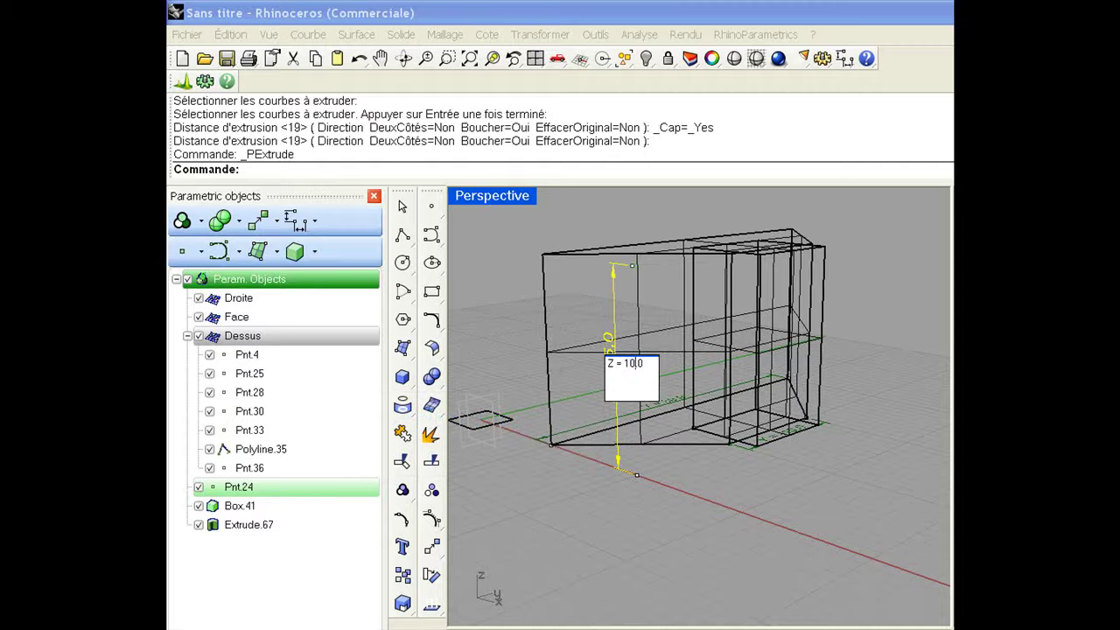
key(Return)
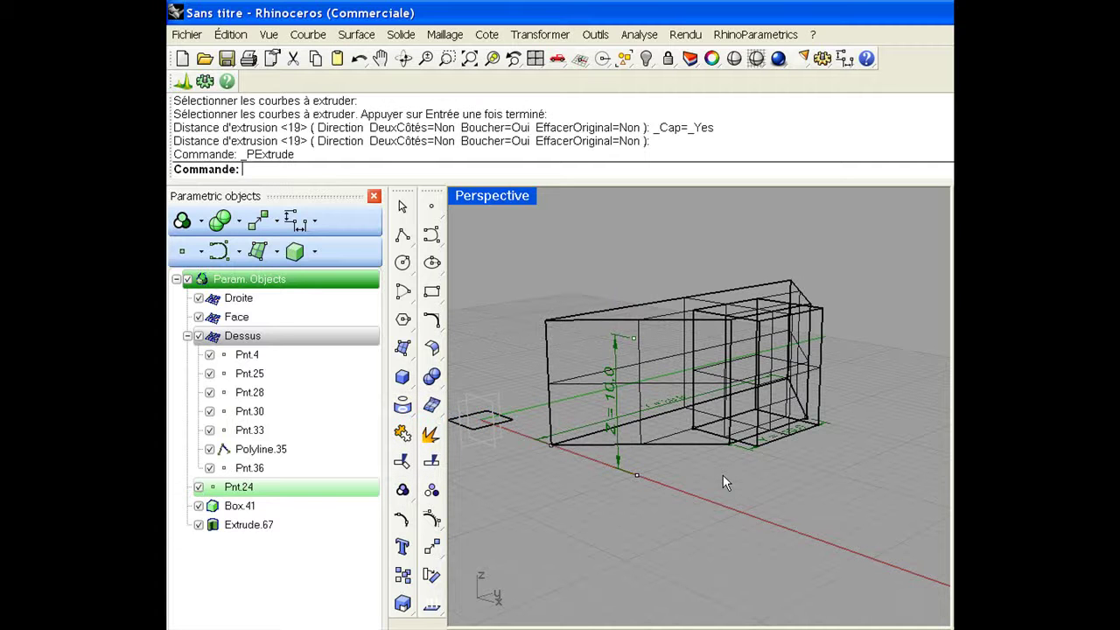
Select the box and the extrusion in turn to check their heights, and clear the selection
click(823, 314)
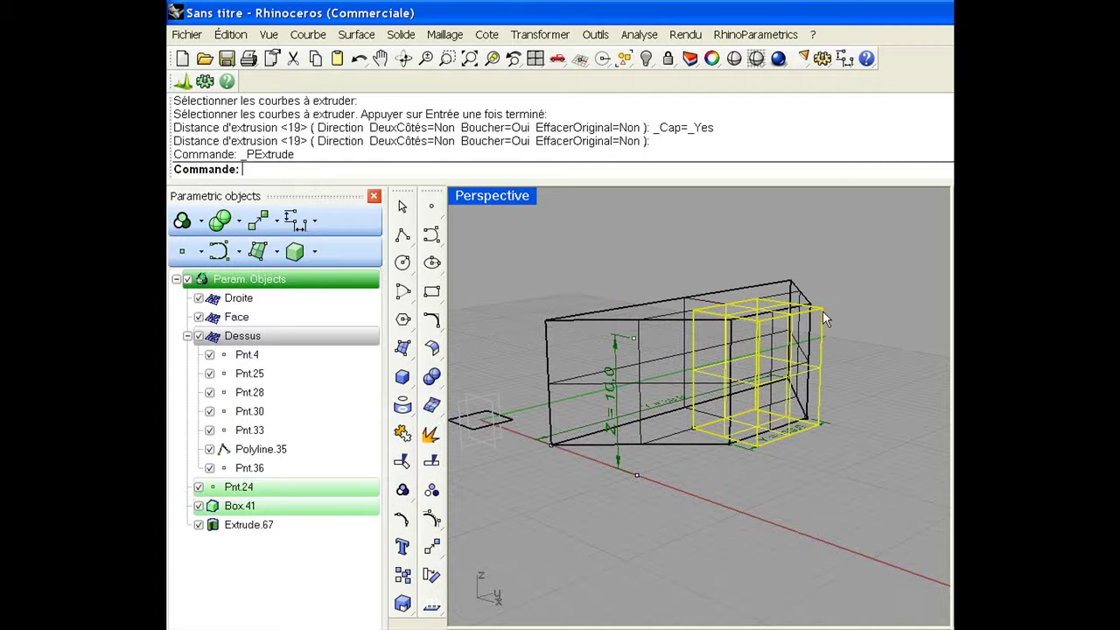
click(788, 282)
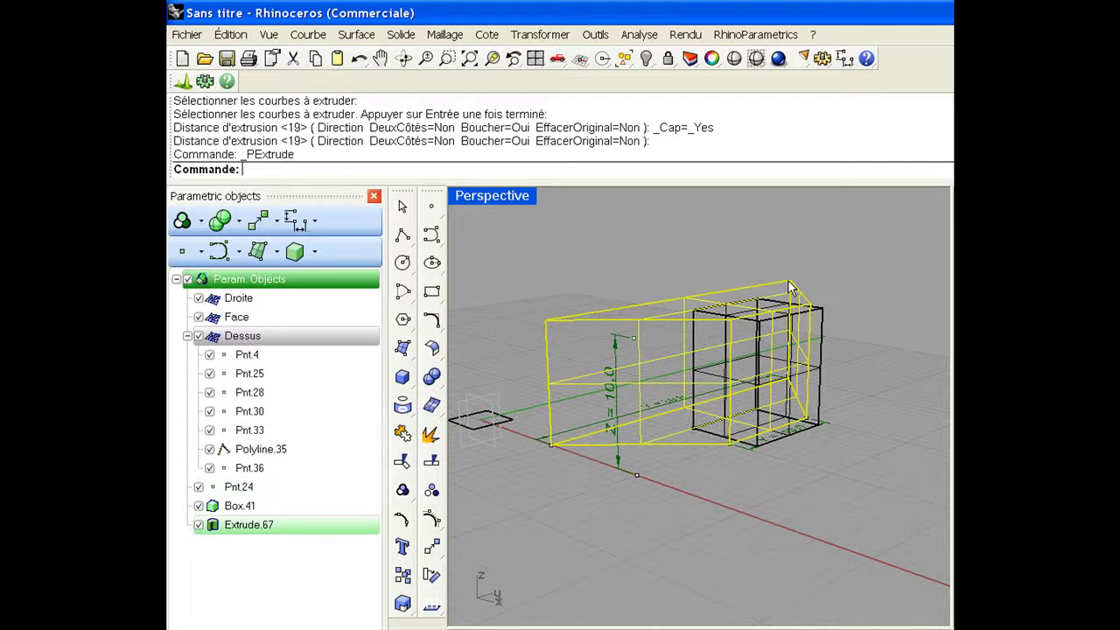
click(678, 463)
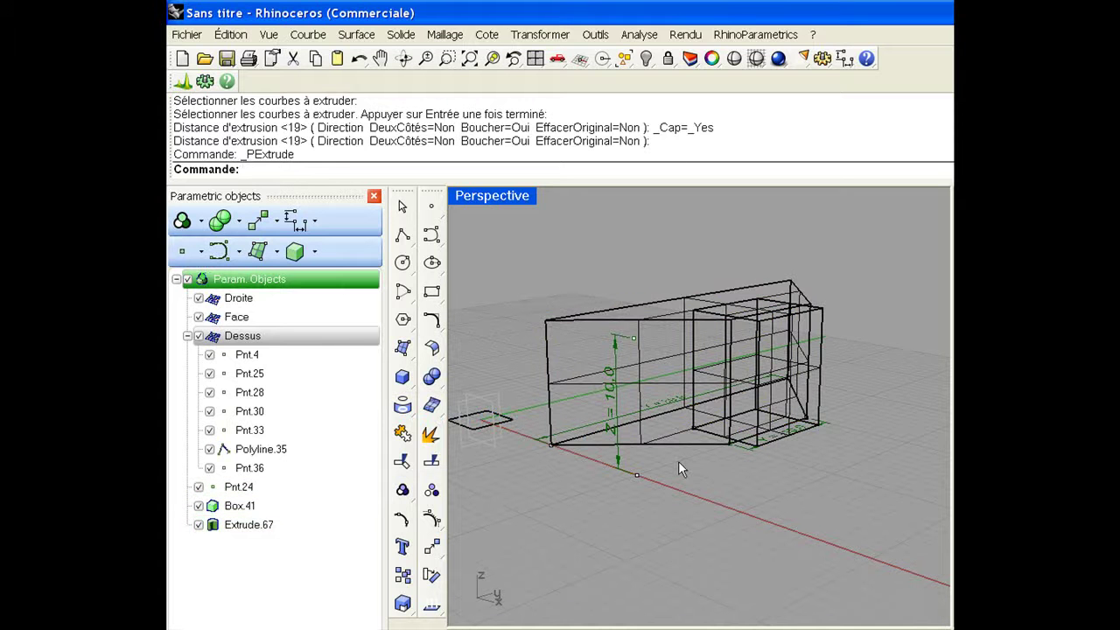
Subtract the box from the extrusion with a parametric Boolean difference, and hide both source solids
right_drag(678, 470, 679, 511)
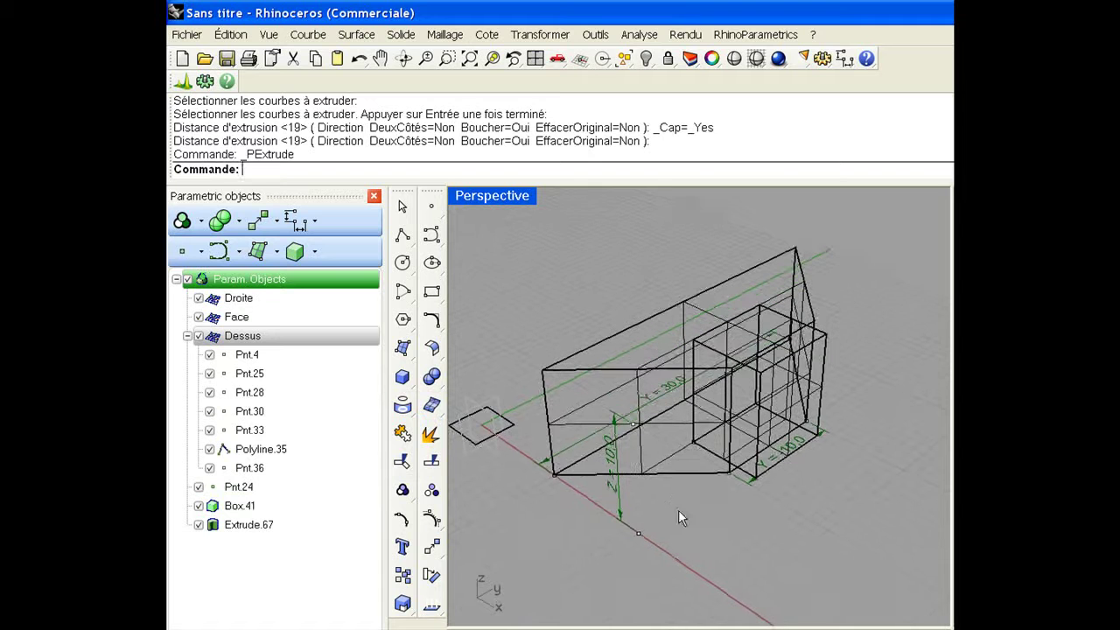
right_click(221, 220)
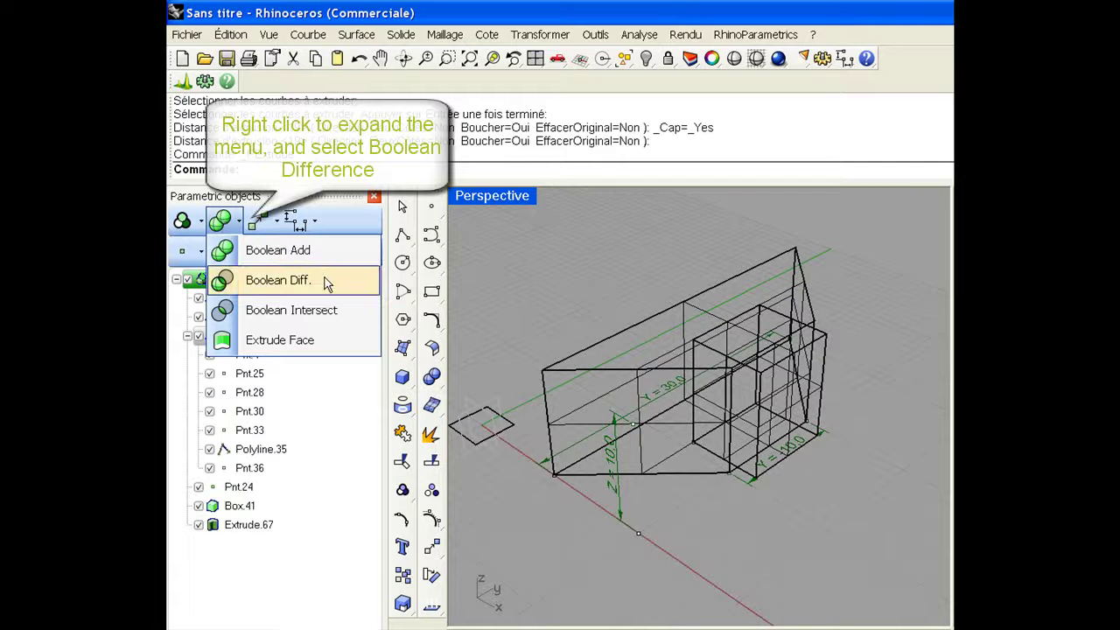
click(274, 287)
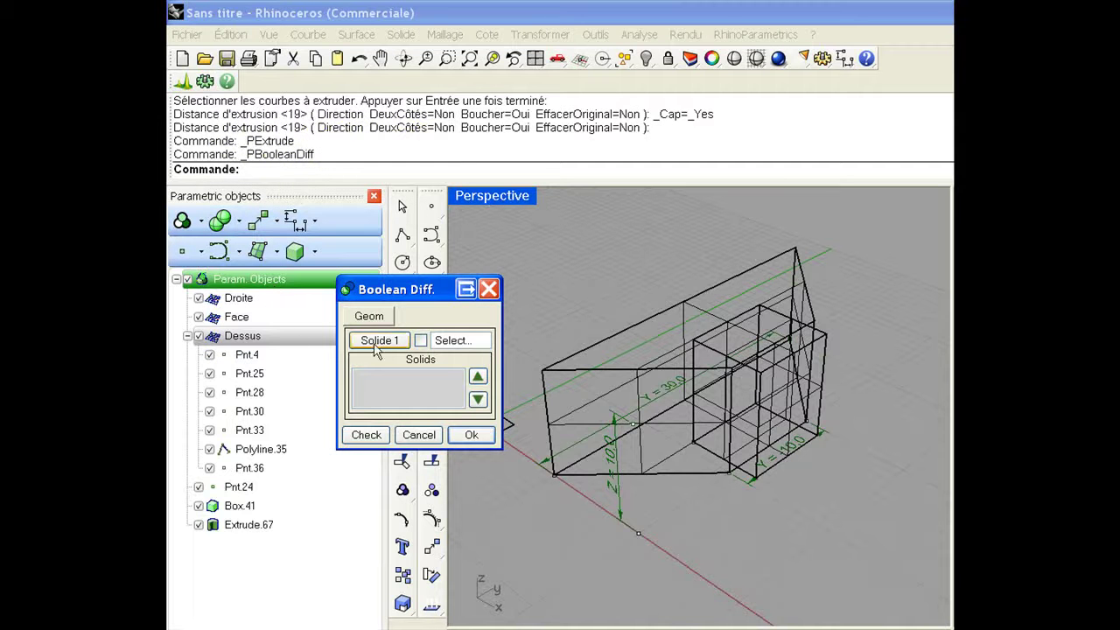
click(600, 342)
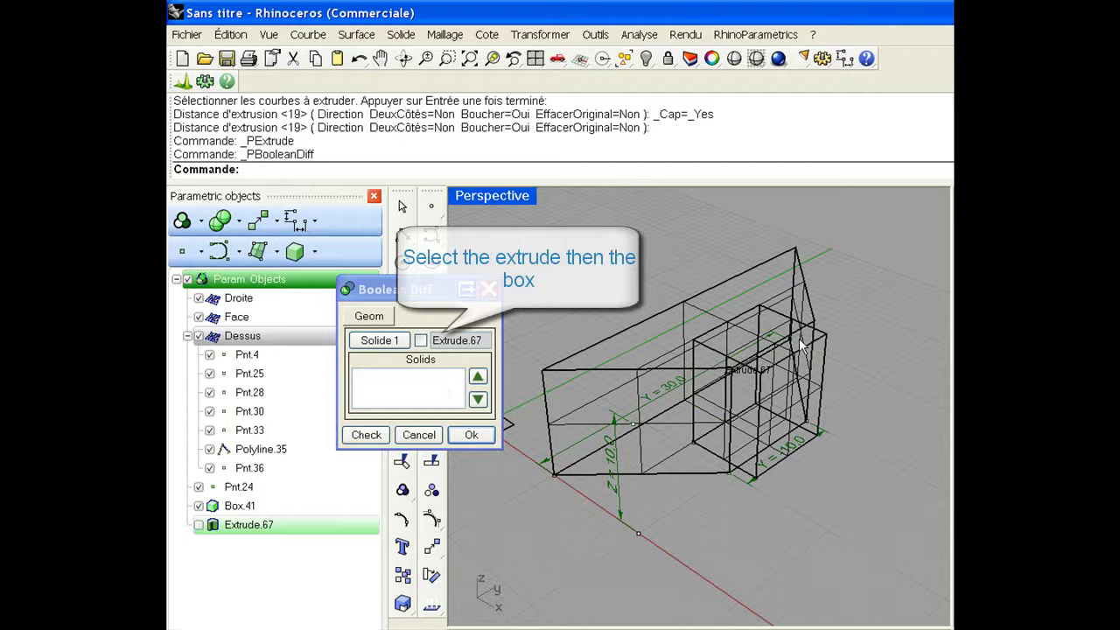
click(825, 362)
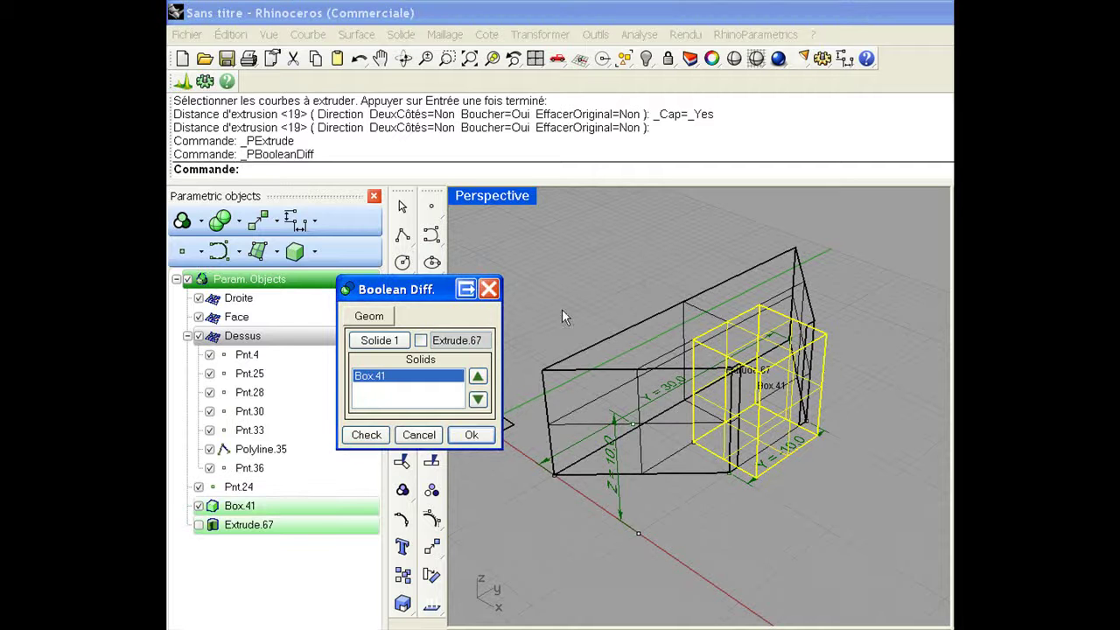
click(465, 437)
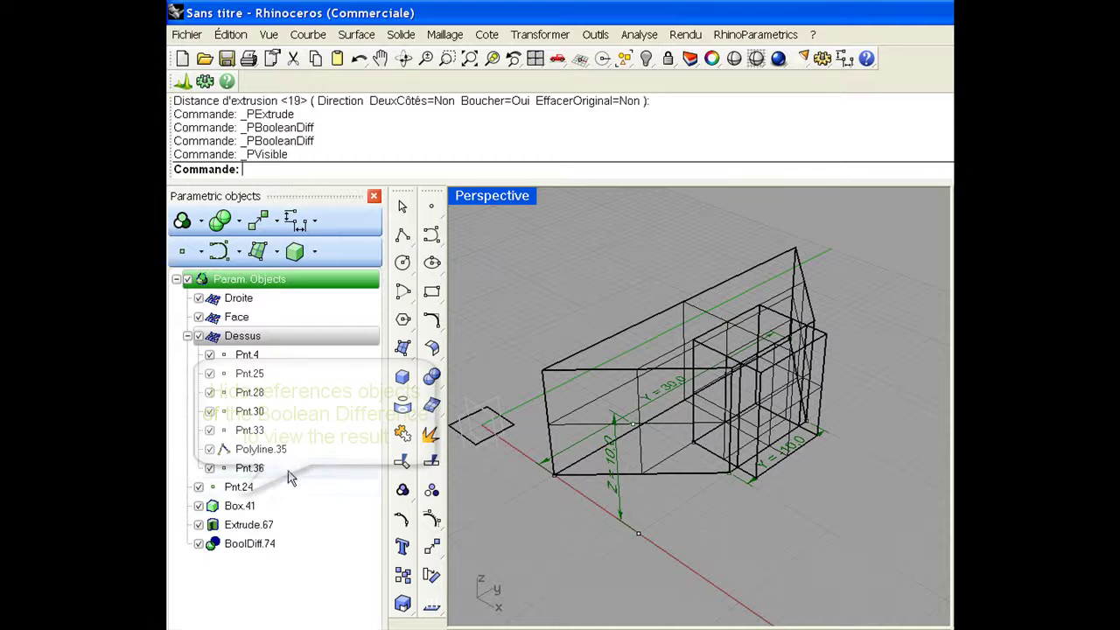
click(198, 506)
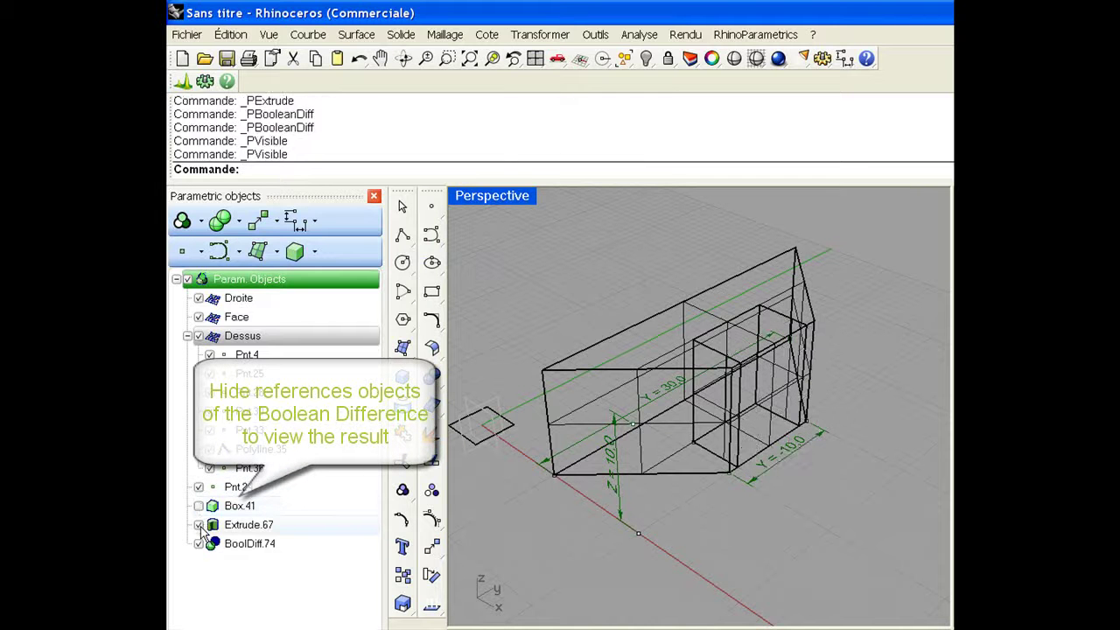
click(198, 525)
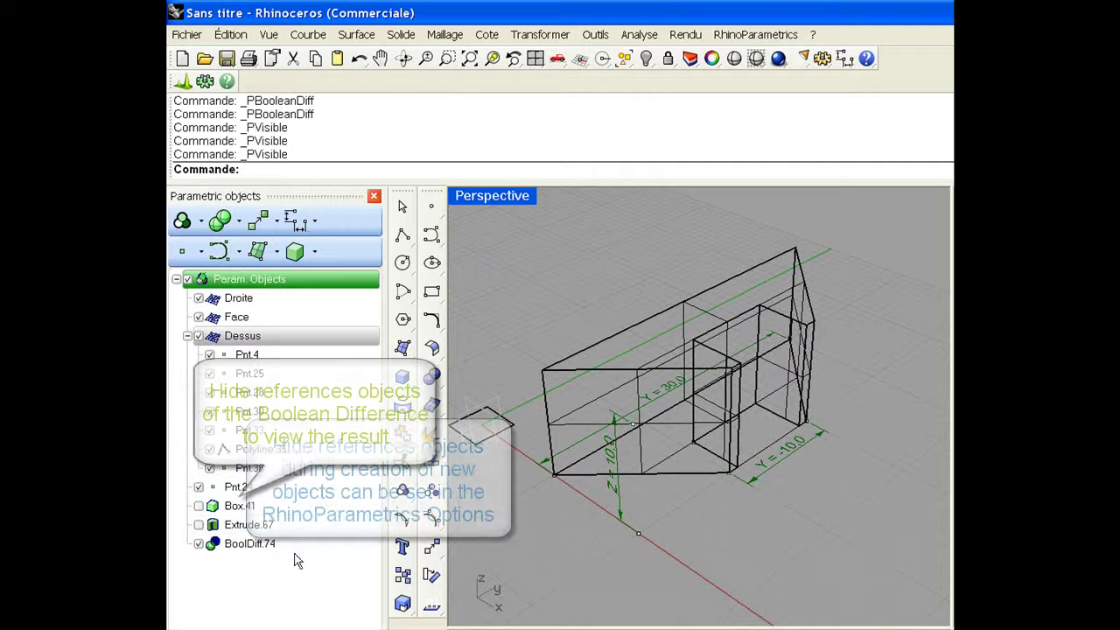
Edit the base polyline's definition to add a fillet of radius 2 to its corners
mouse_move(712, 501)
right_down()
mouse_move(671, 547)
mouse_move(678, 560)
mouse_move(700, 577)
mouse_move(765, 589)
mouse_move(713, 508)
right_up()
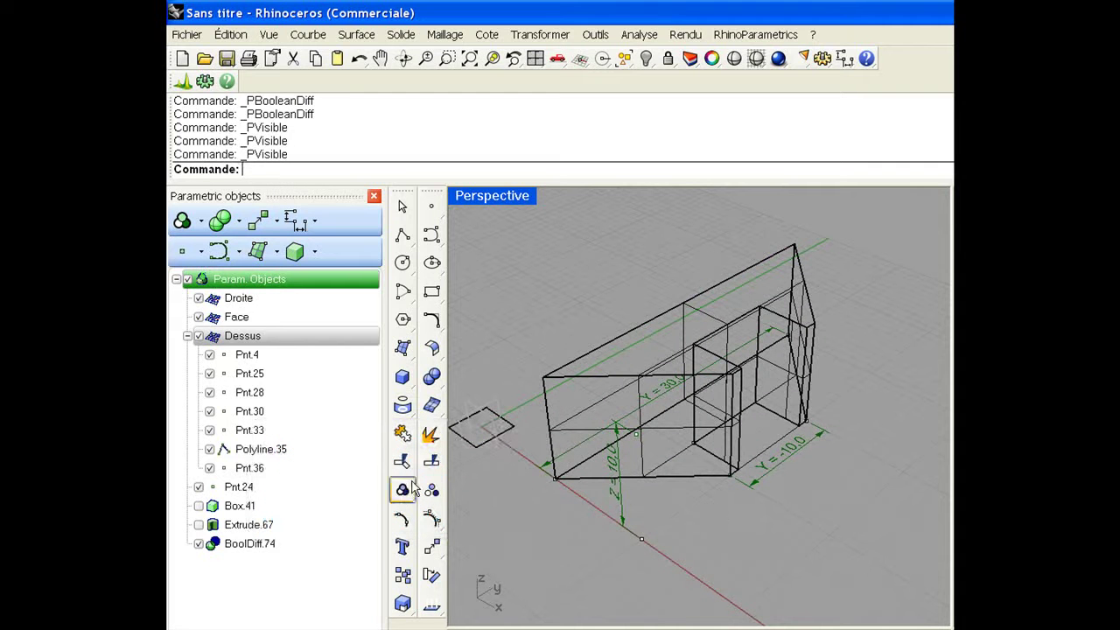
click(313, 452)
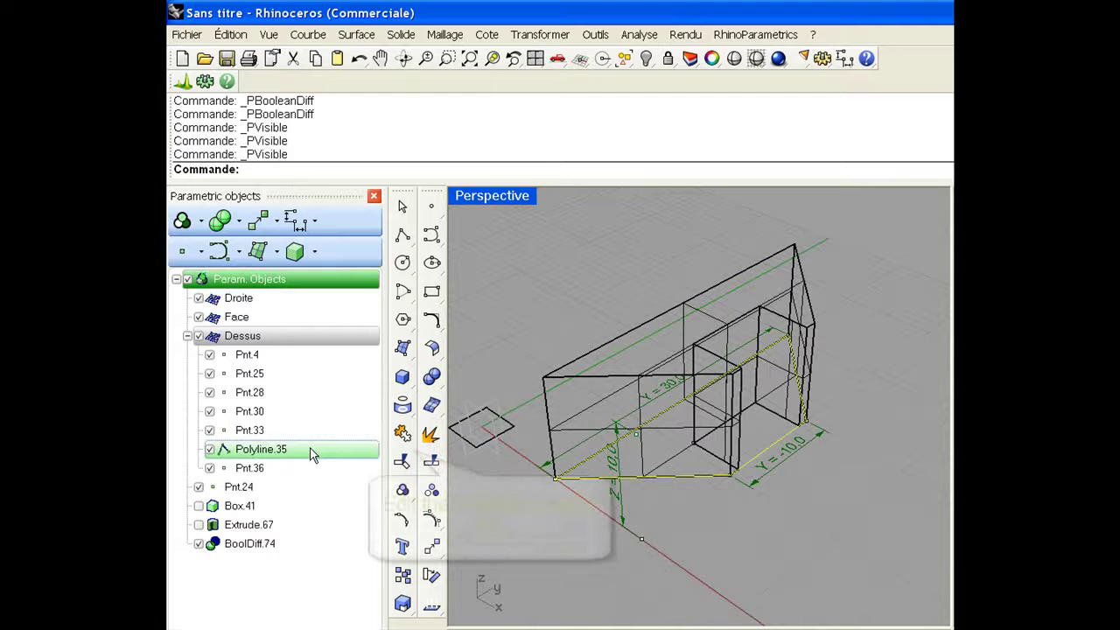
right_click(313, 452)
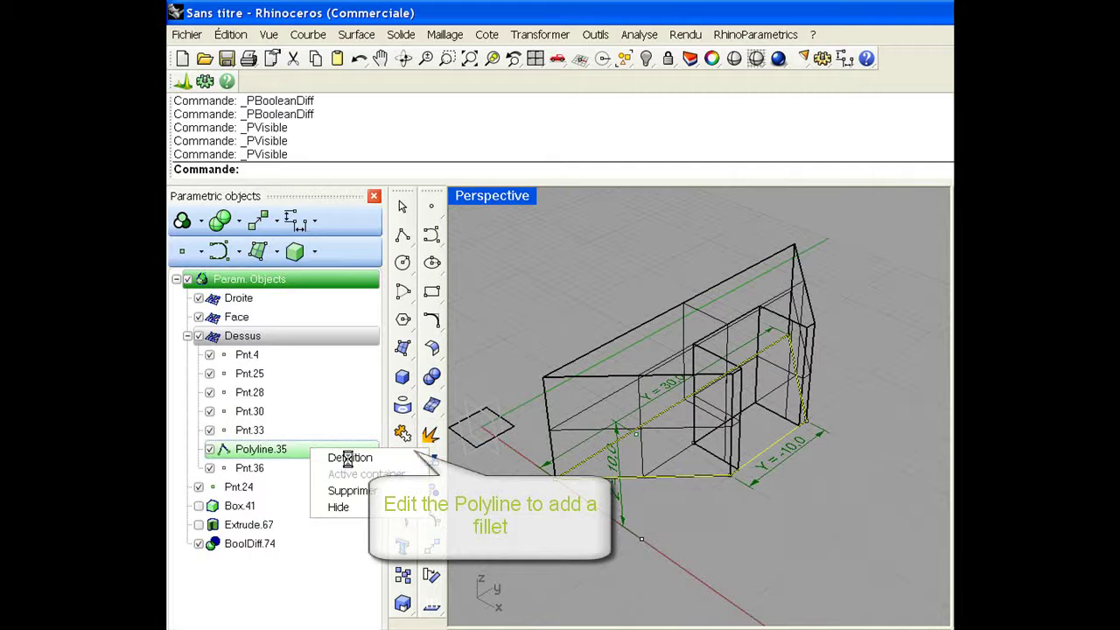
click(349, 460)
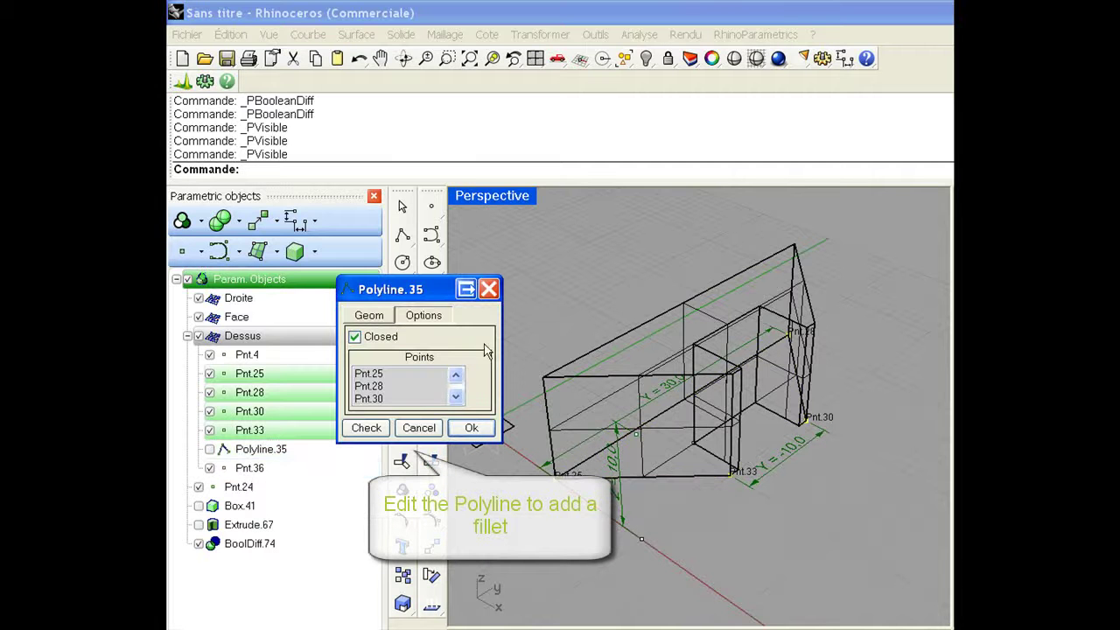
click(424, 316)
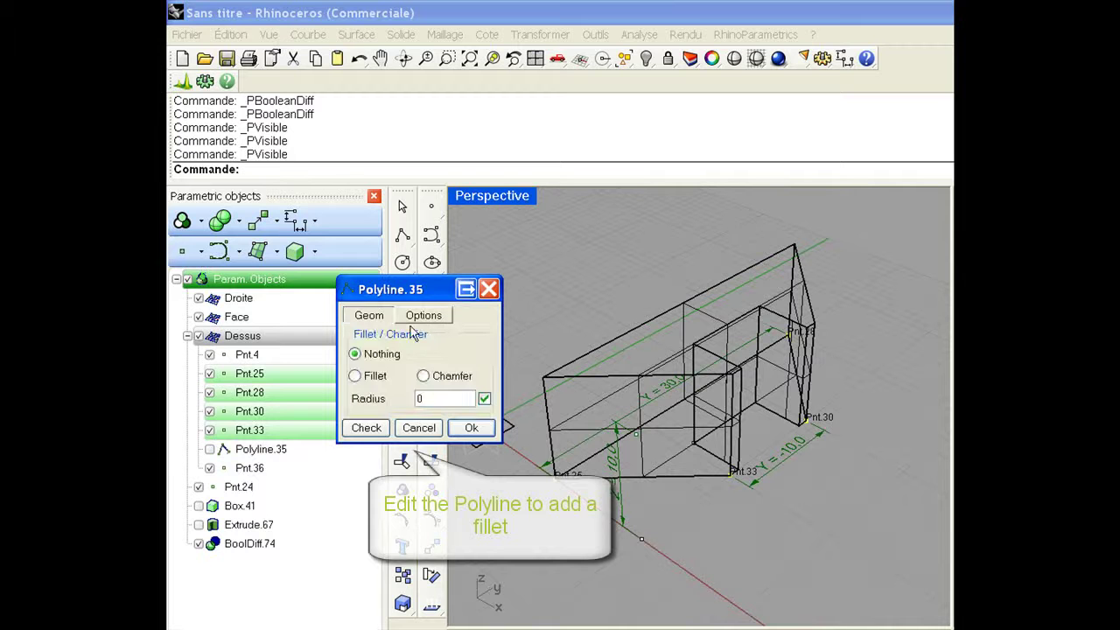
click(372, 377)
drag(430, 401, 411, 403)
text(2)
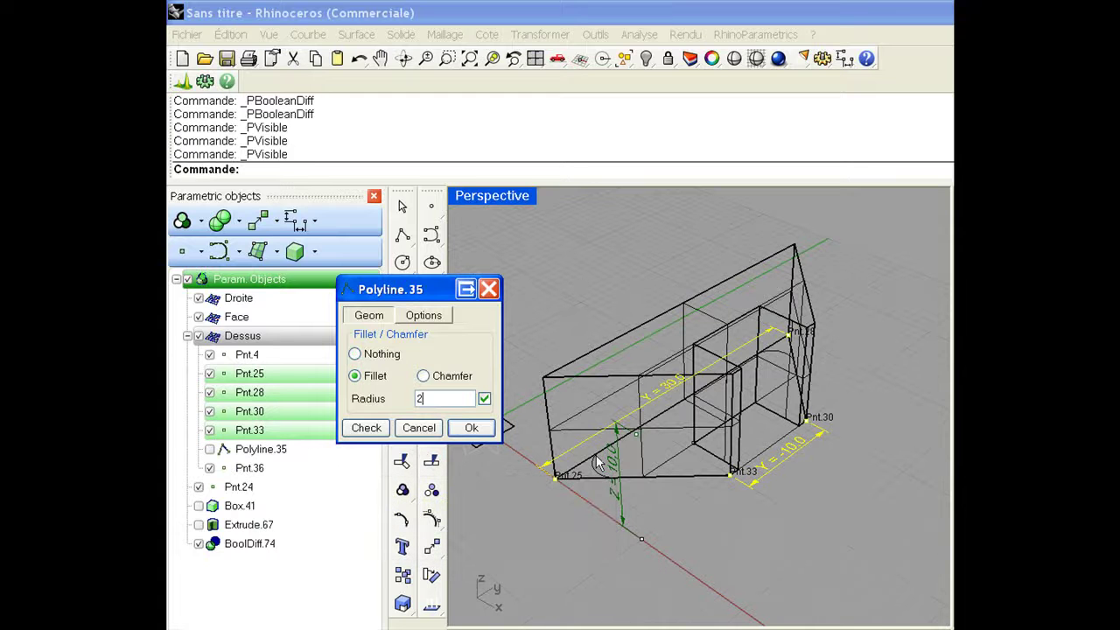
click(472, 428)
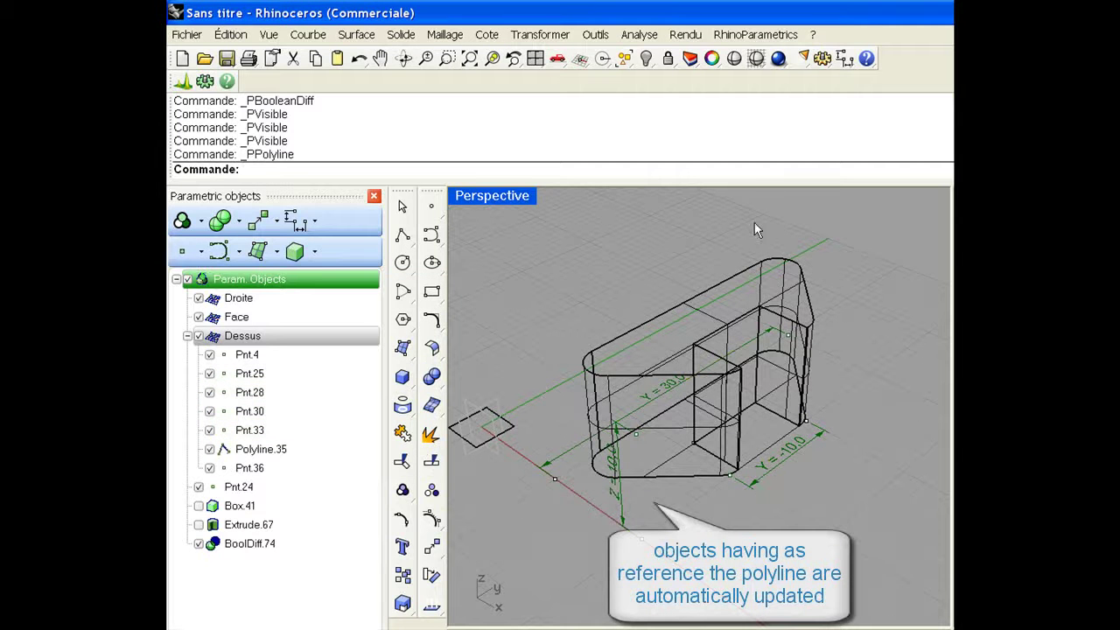
Switch the Perspective viewport to shaded display and inspect the cut, filleted solid from another angle
click(757, 59)
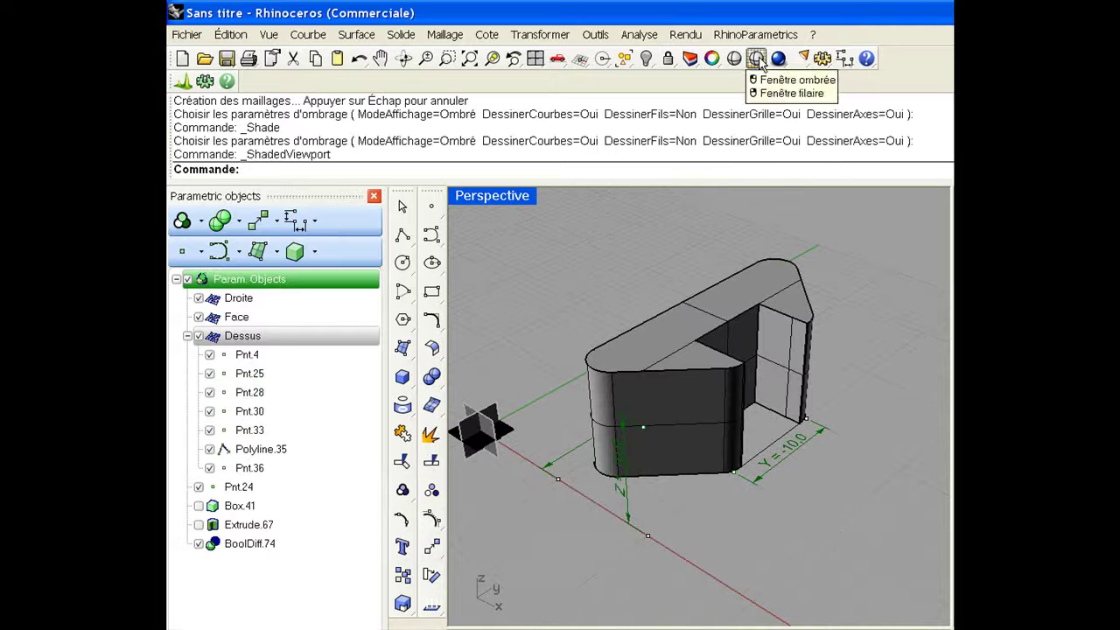
right_drag(853, 346, 826, 386)
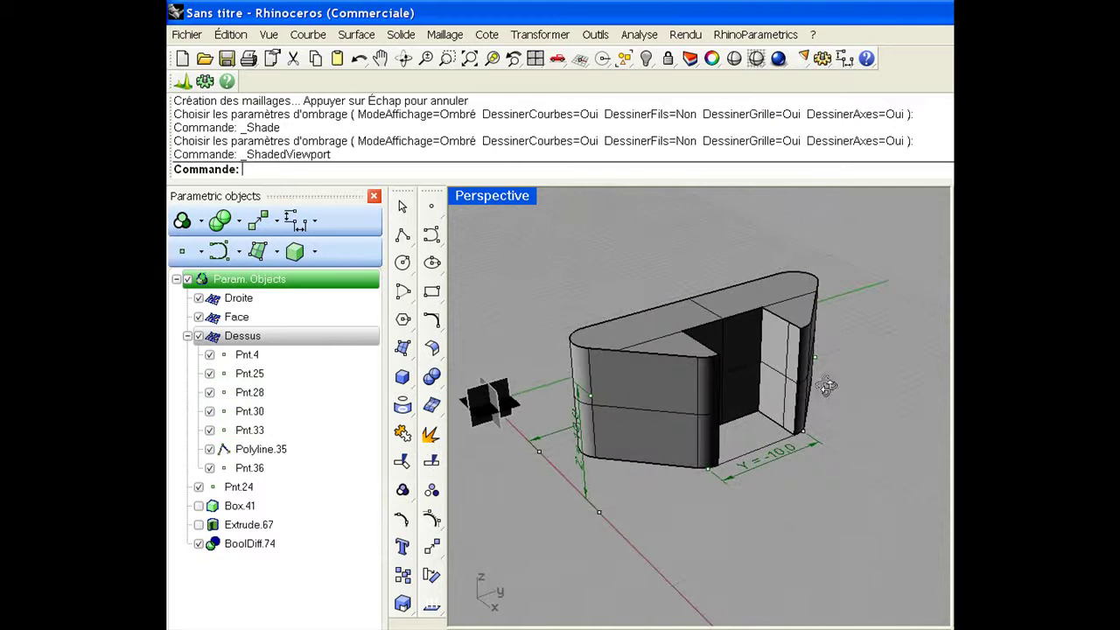